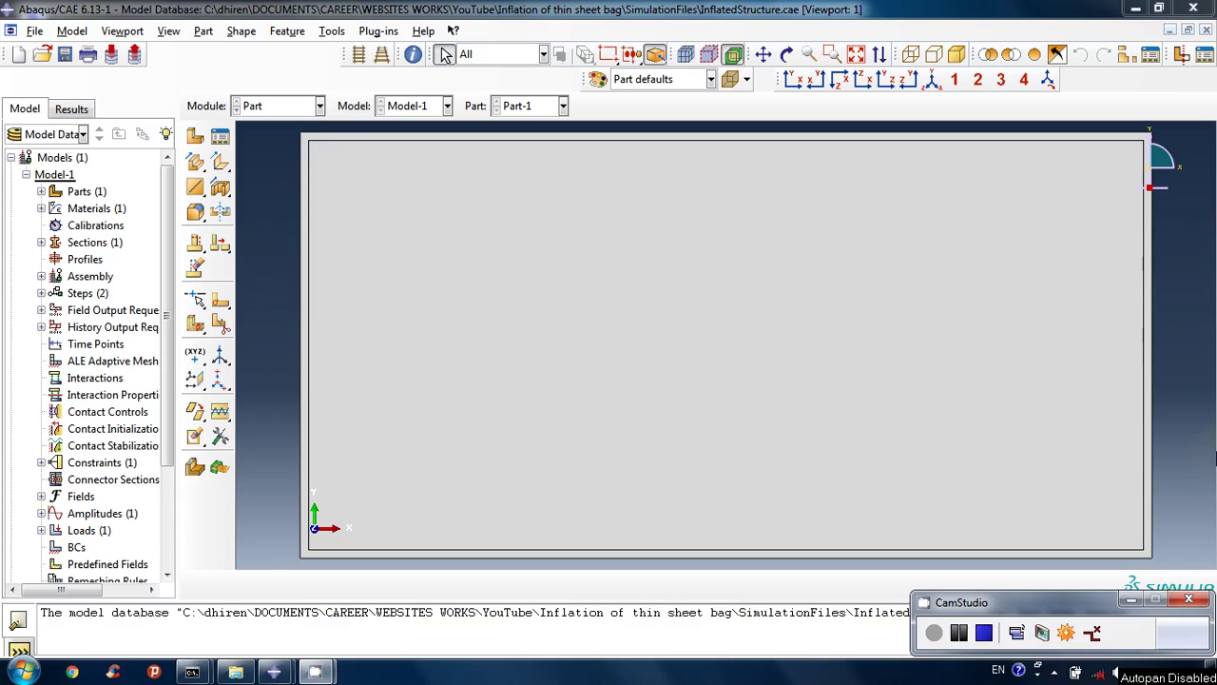
click(1131, 600)
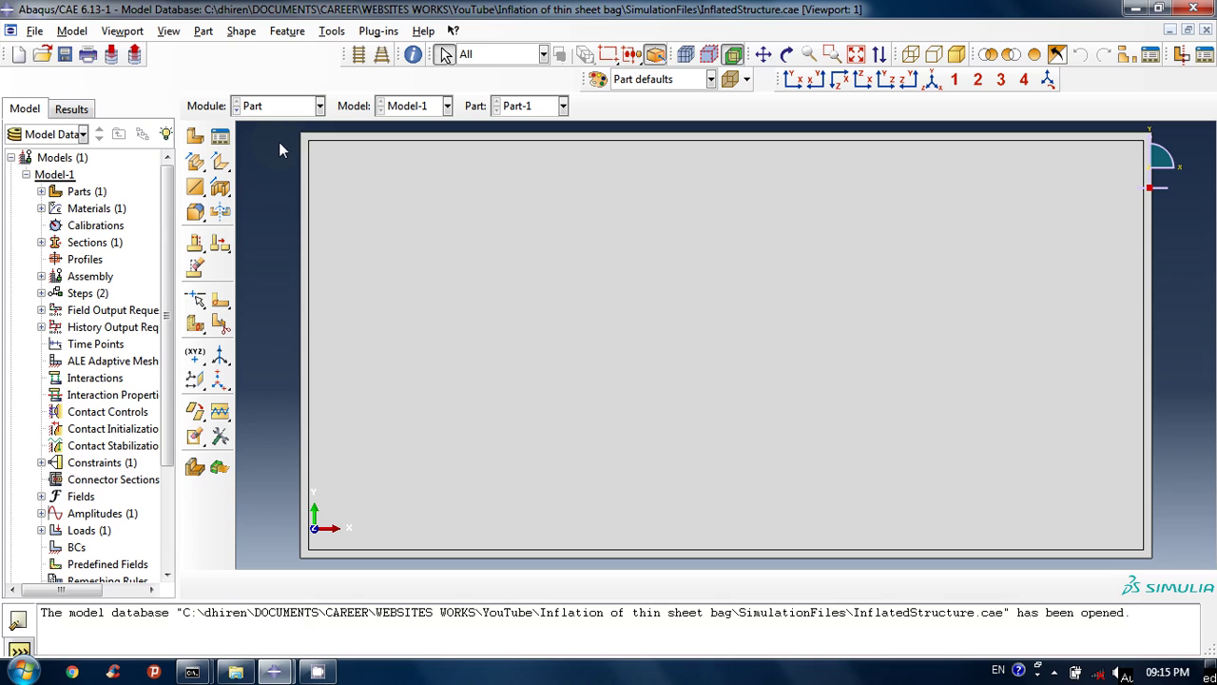
click(314, 106)
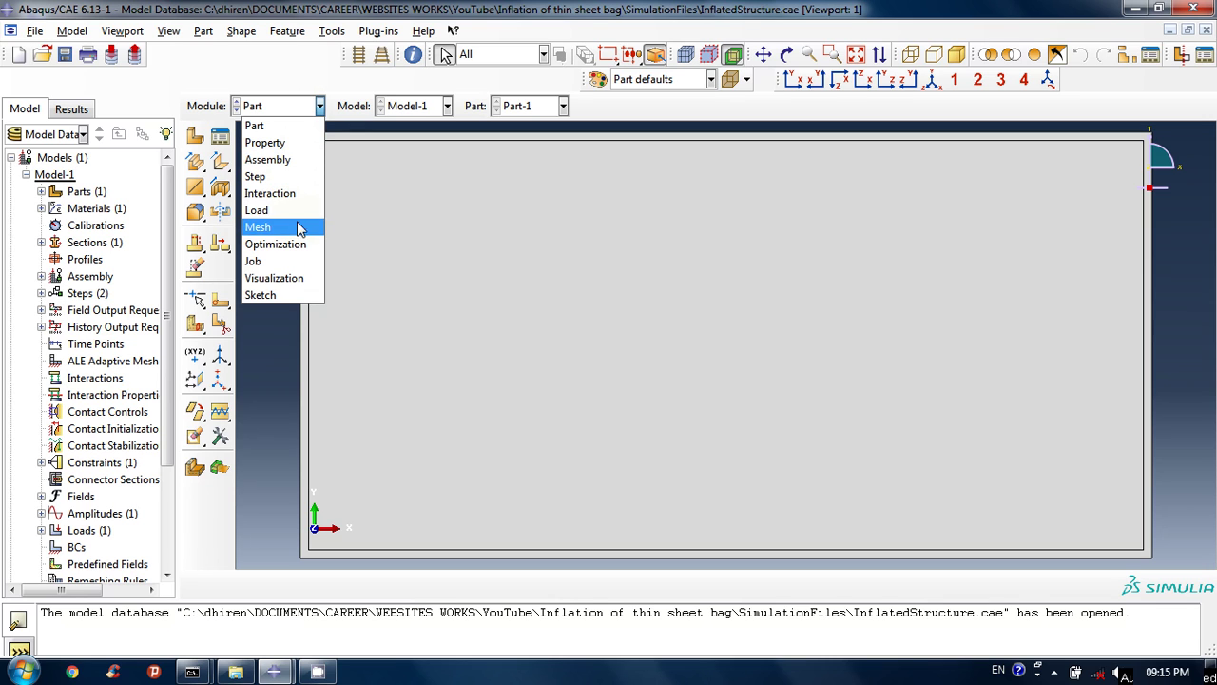
click(282, 331)
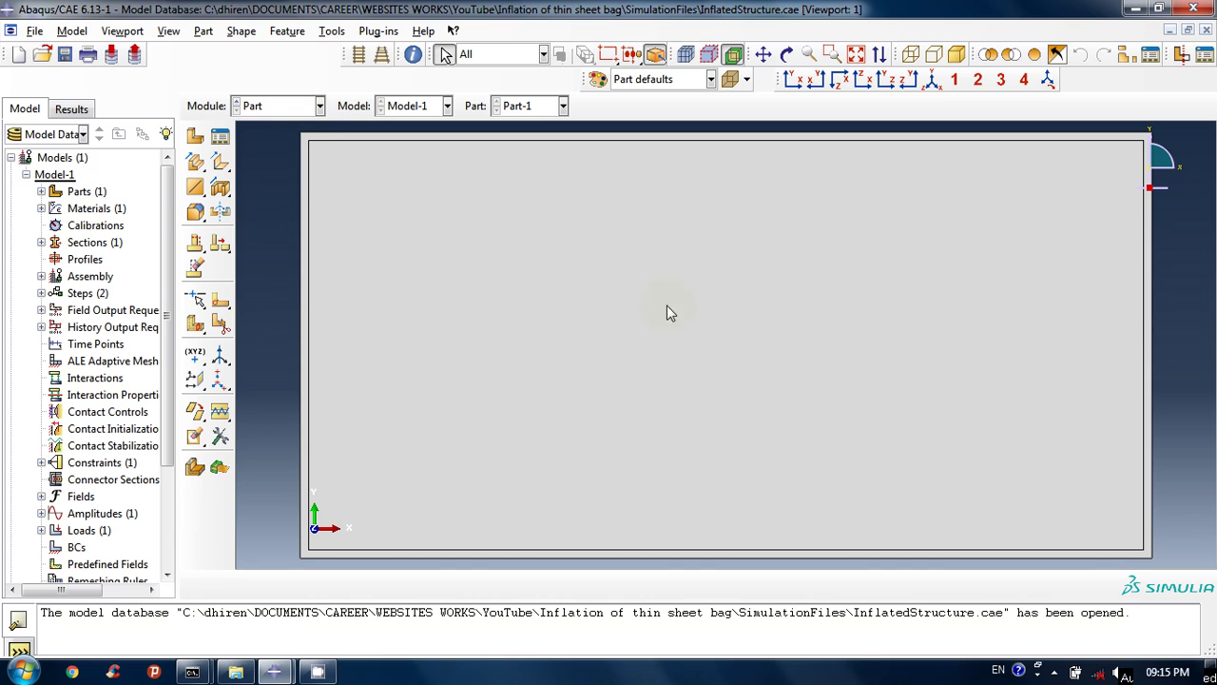
Open the results of the completed Job-1 and plot the stress contours on the deformed shape
click(318, 107)
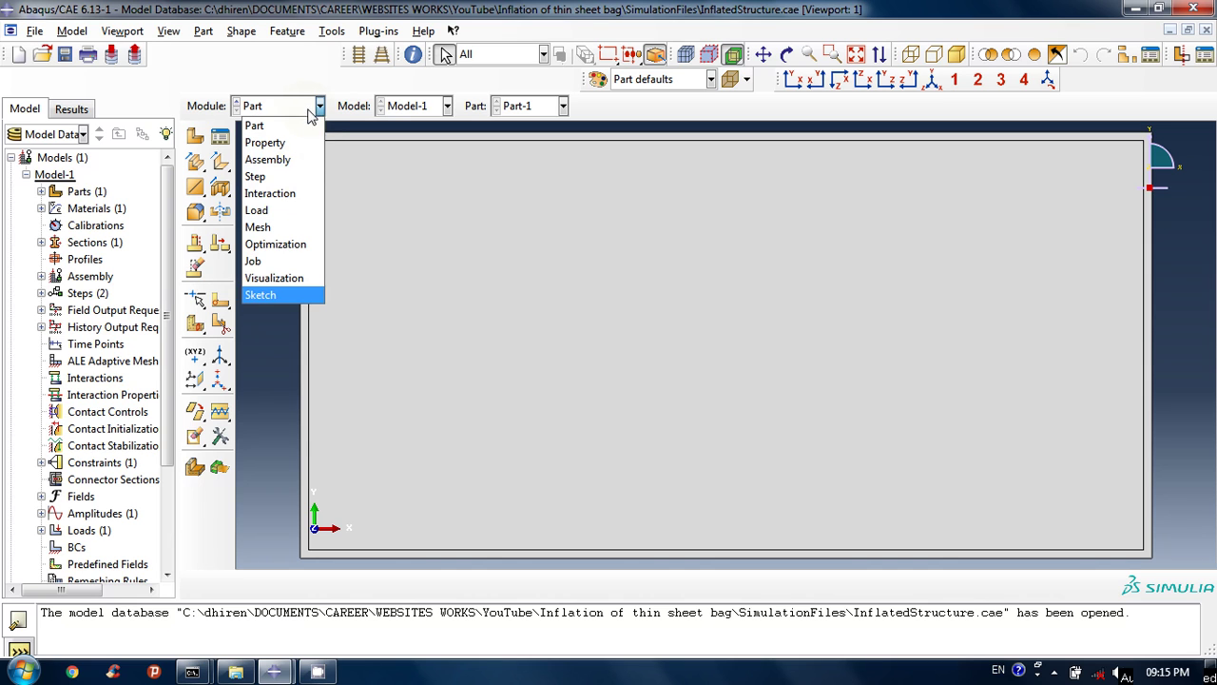
click(291, 160)
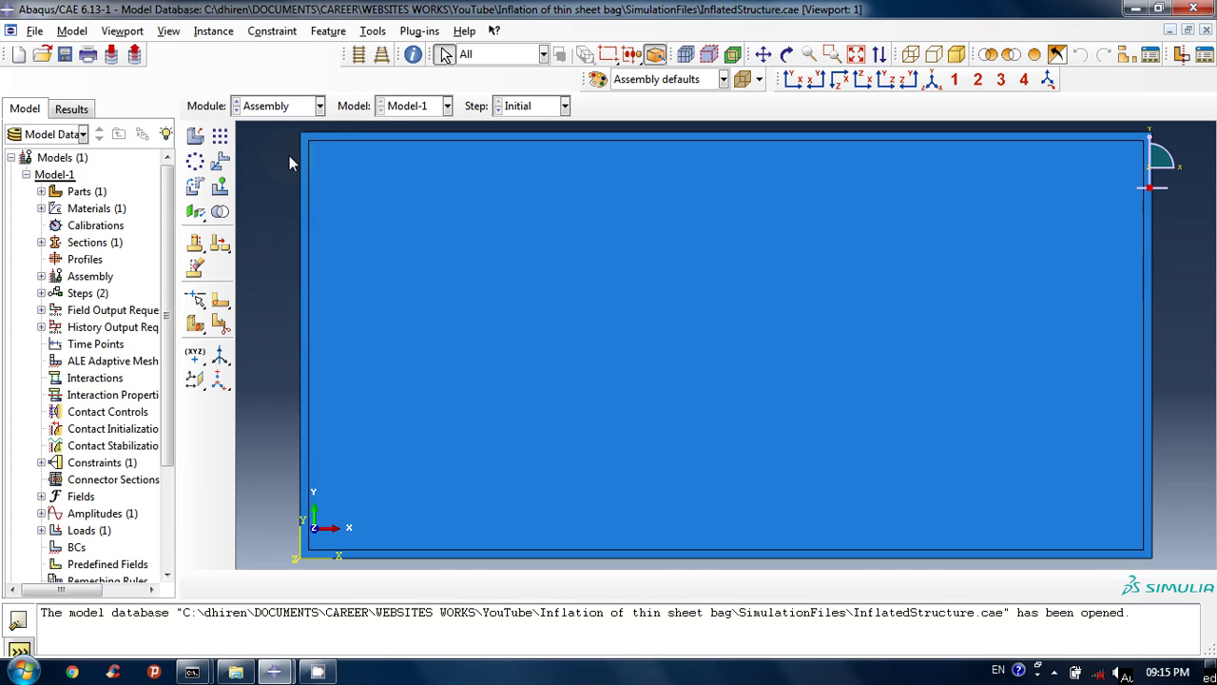
click(285, 109)
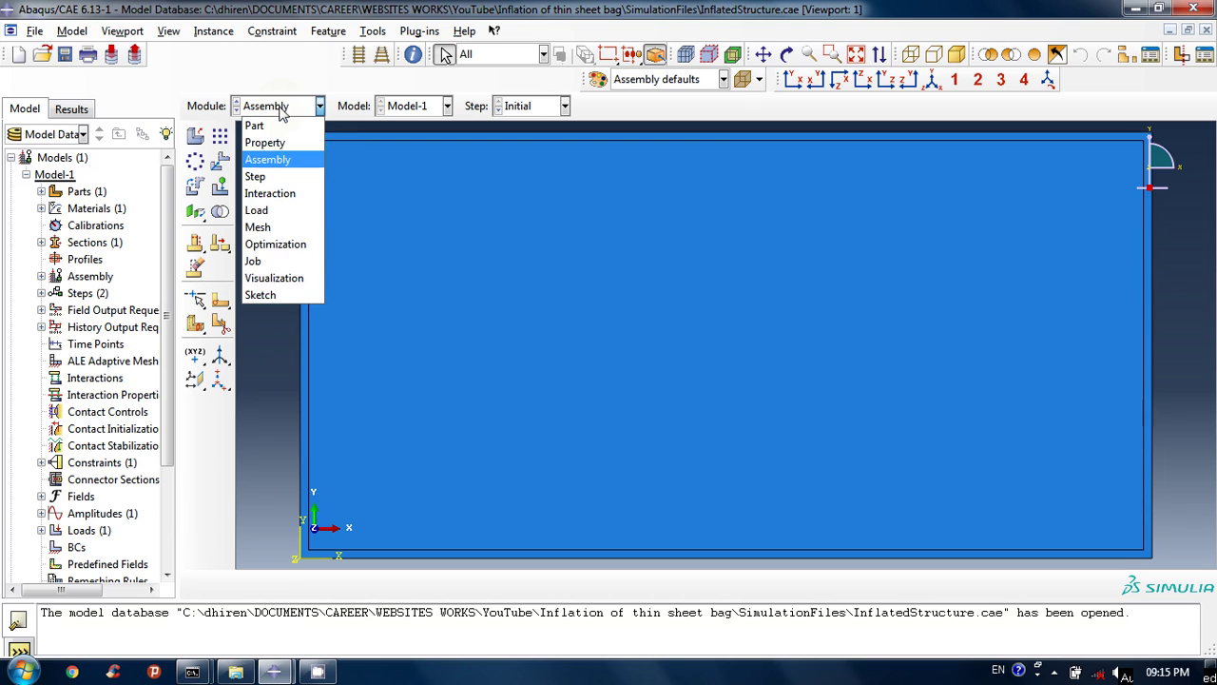
click(287, 262)
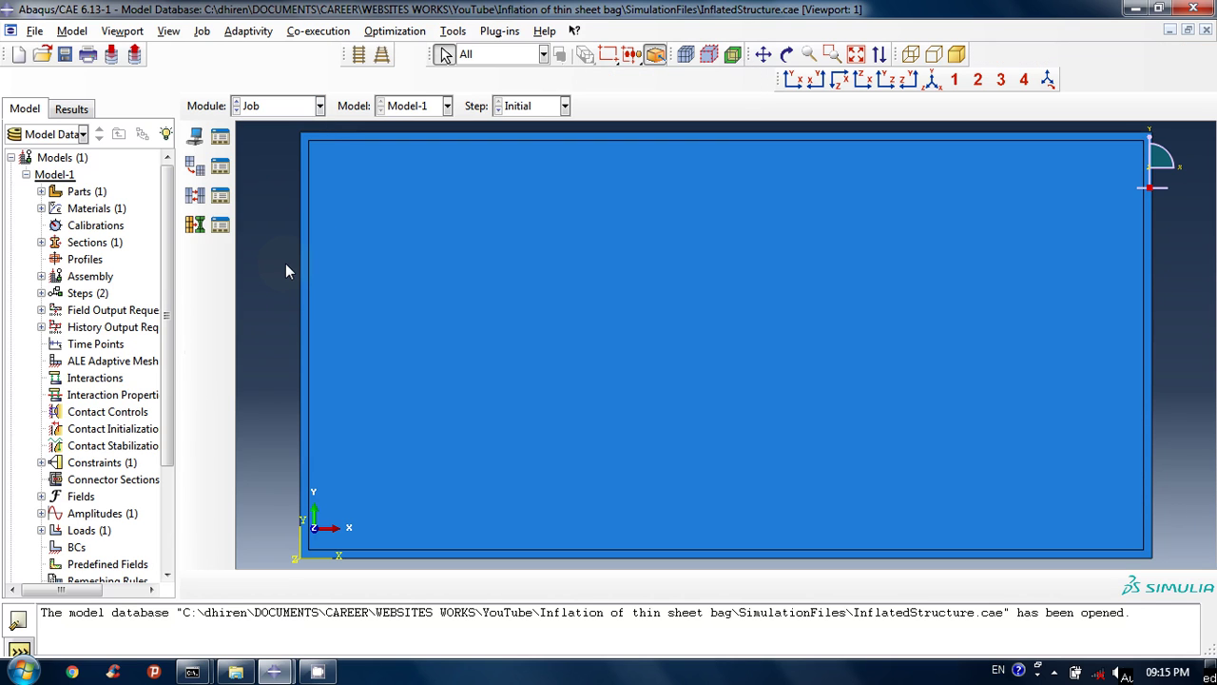
click(202, 31)
click(217, 47)
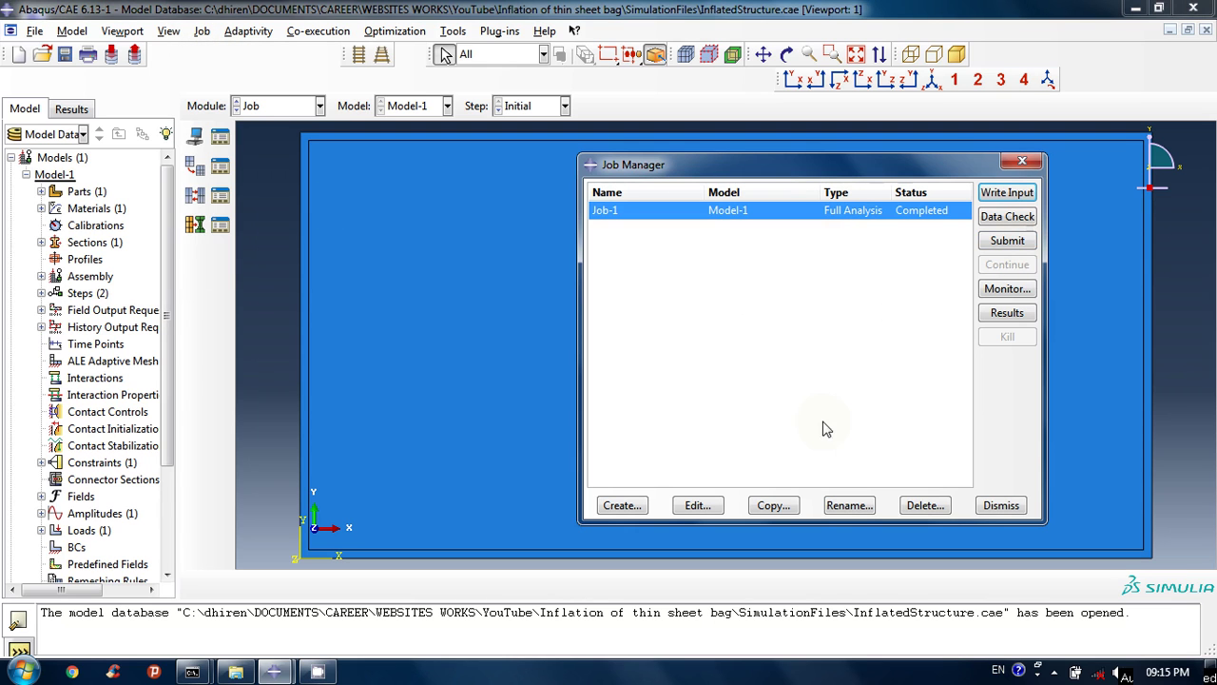
click(1007, 312)
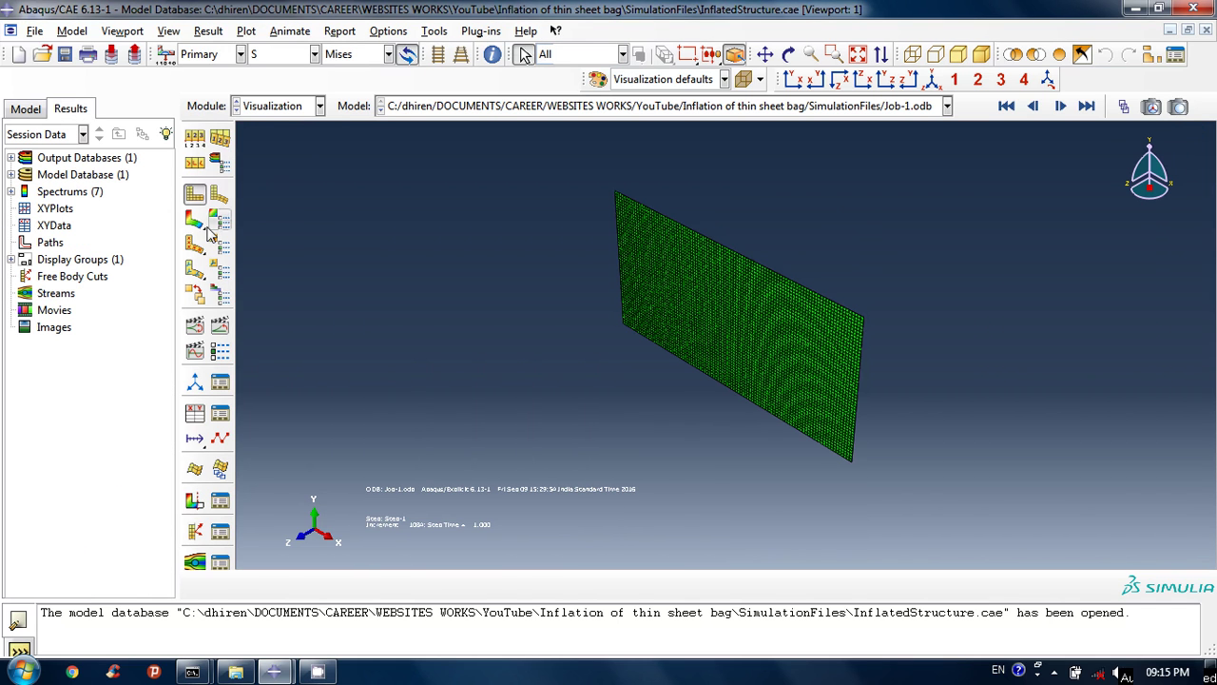
click(194, 219)
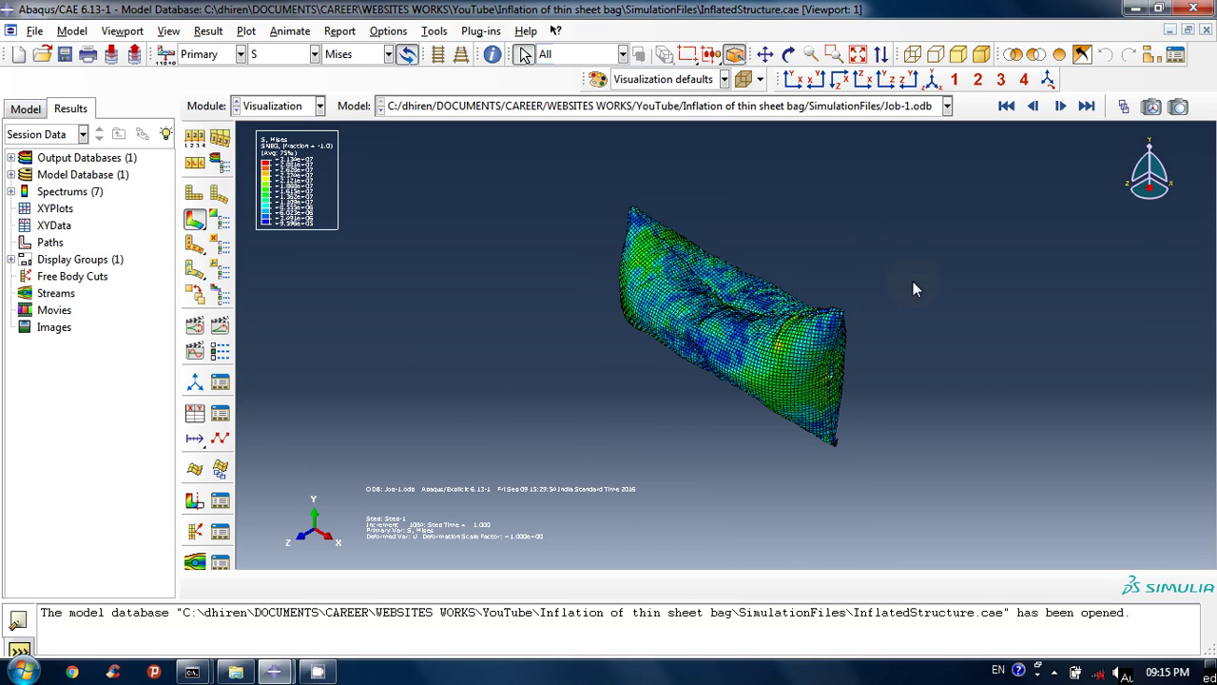
Set the viewport annotation font size to 14 points for the triad, legend and state block
click(124, 31)
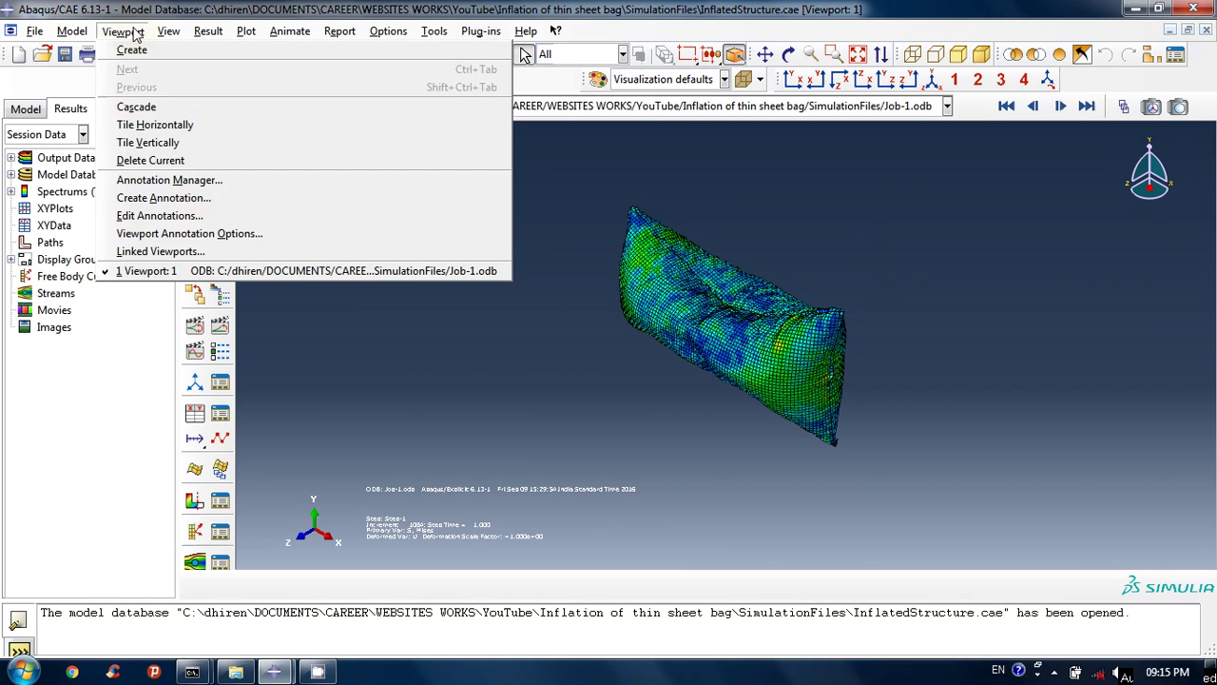
click(180, 233)
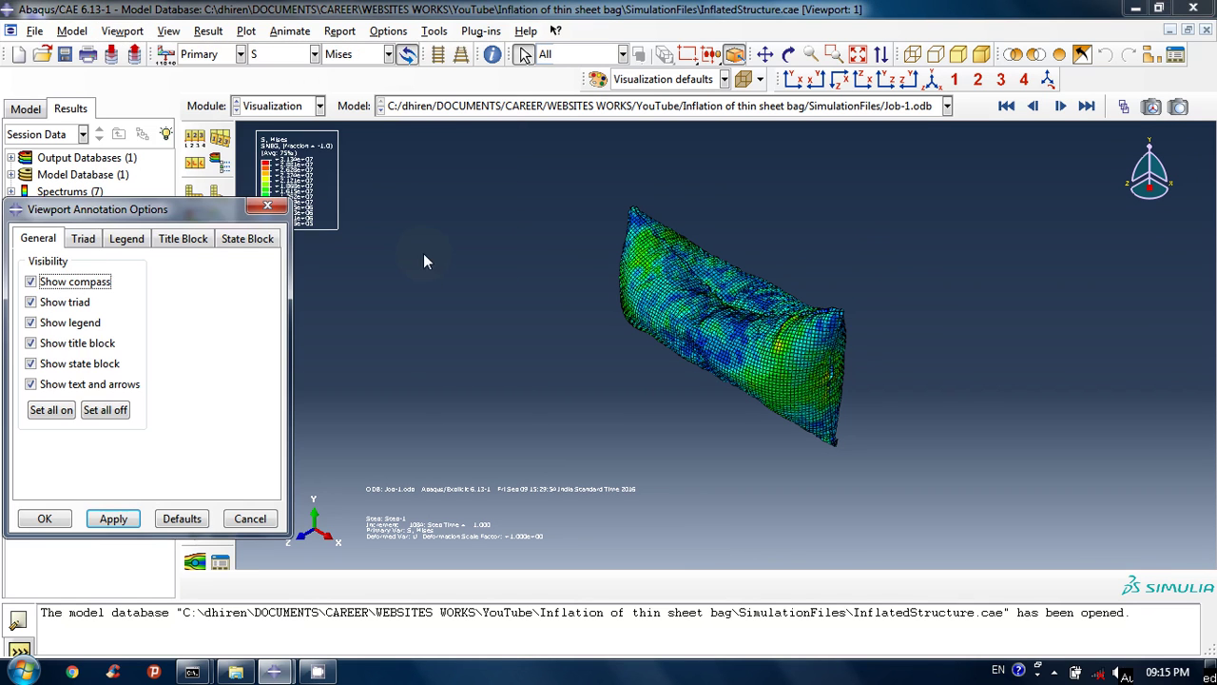
click(245, 238)
click(157, 303)
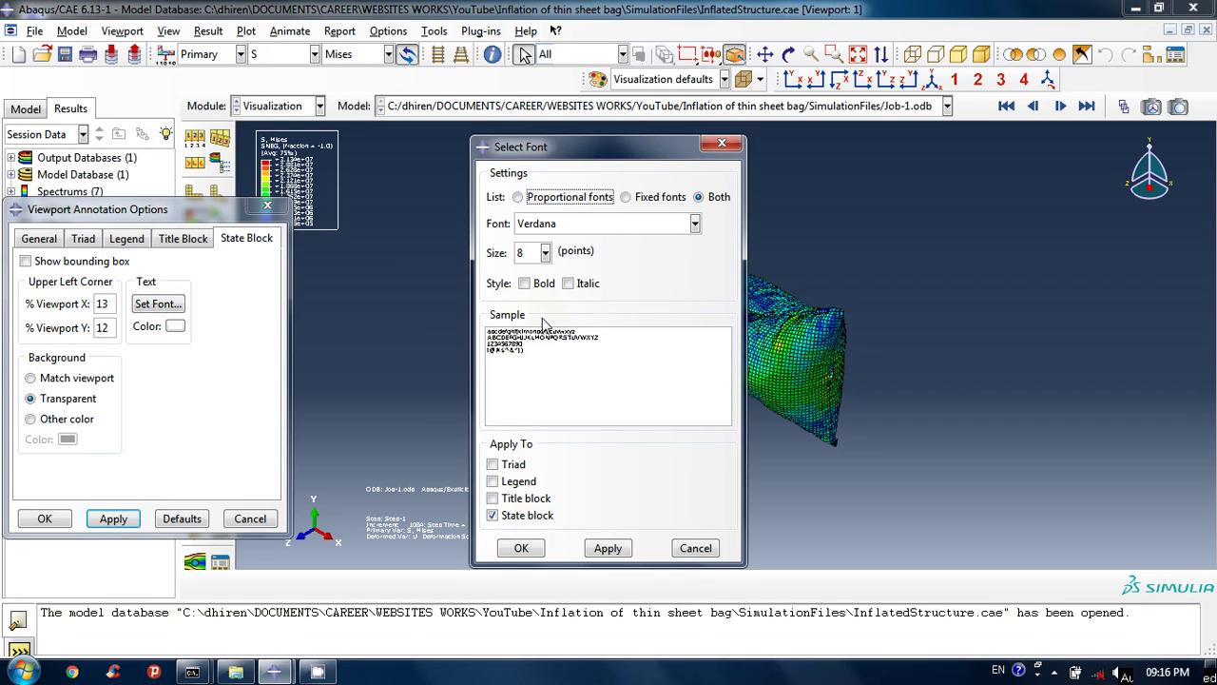
click(546, 252)
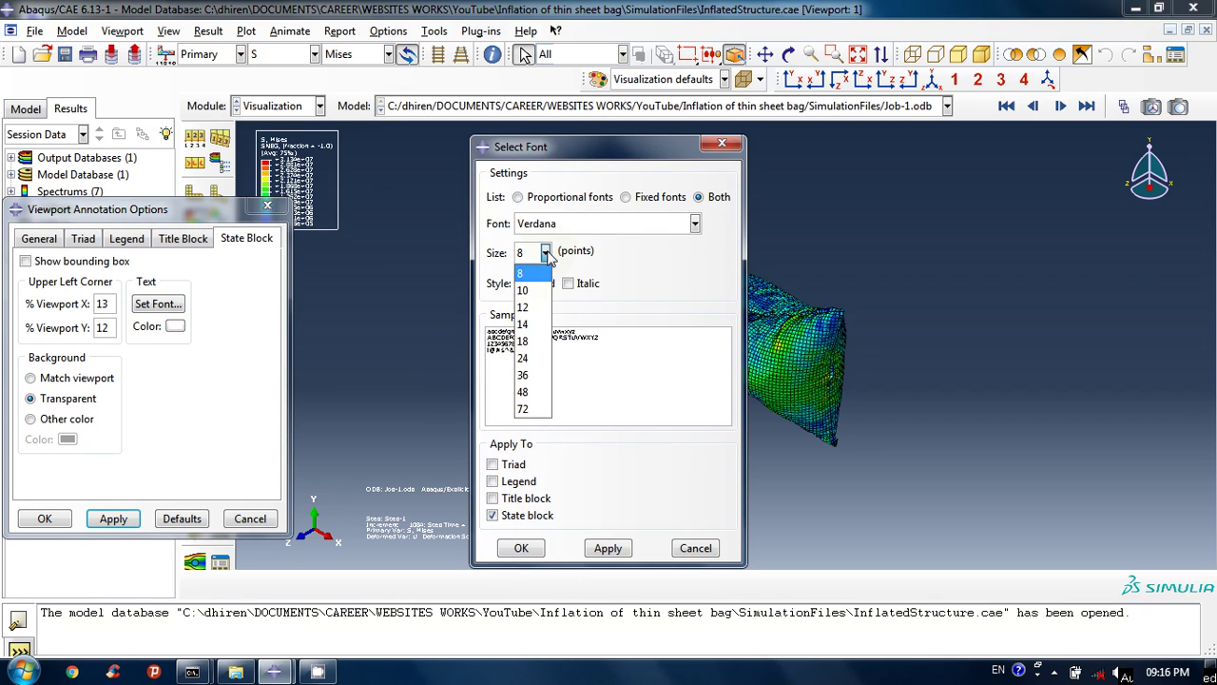
click(522, 325)
click(513, 464)
click(519, 481)
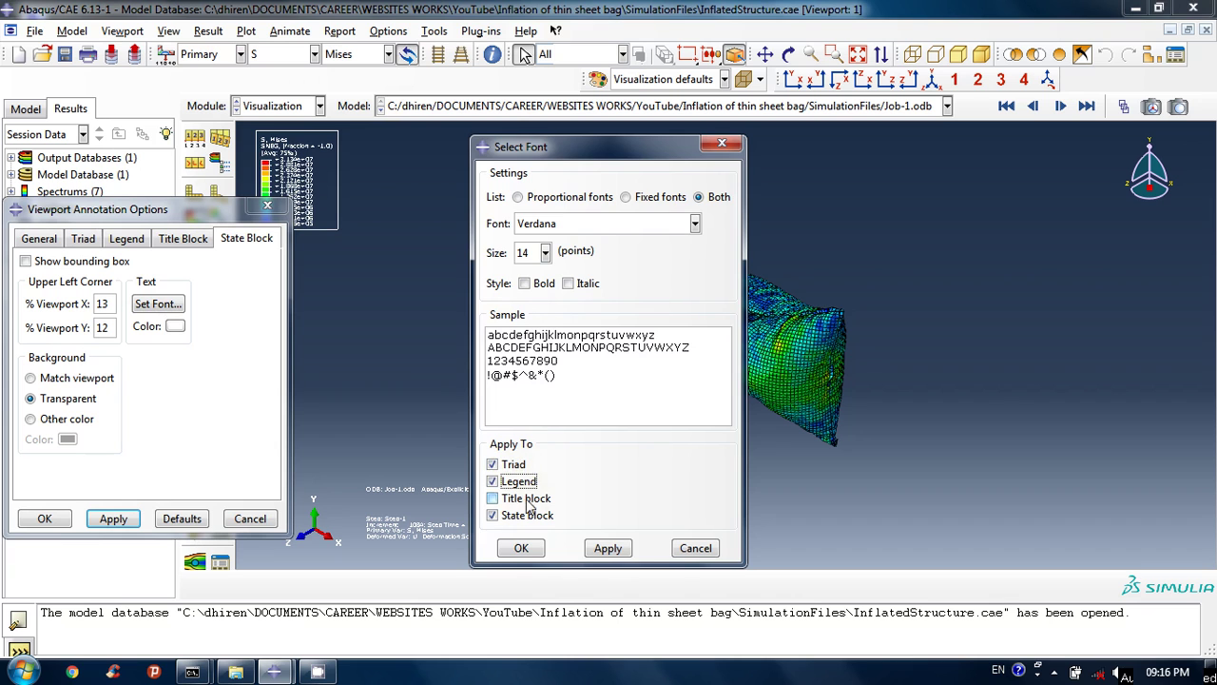
click(521, 547)
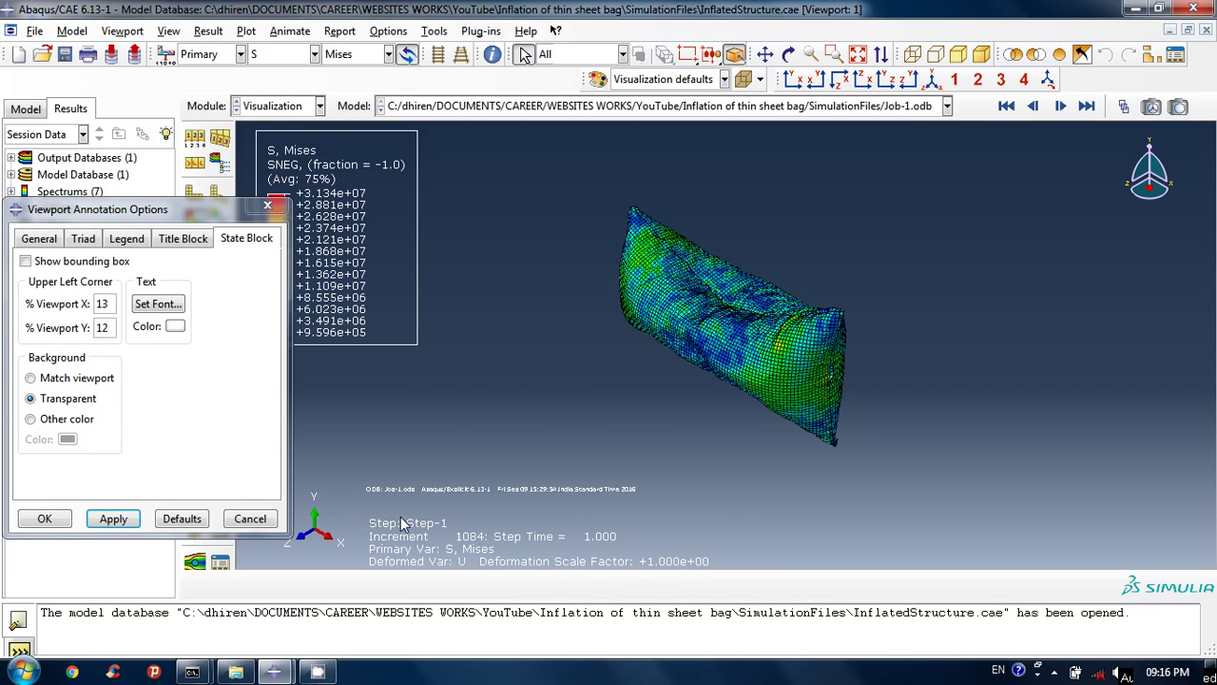
click(43, 518)
Examine the inflated bag's stress contours up close from the front, and minimize the results window
ctrl+alt+drag(732, 228, 733, 227)
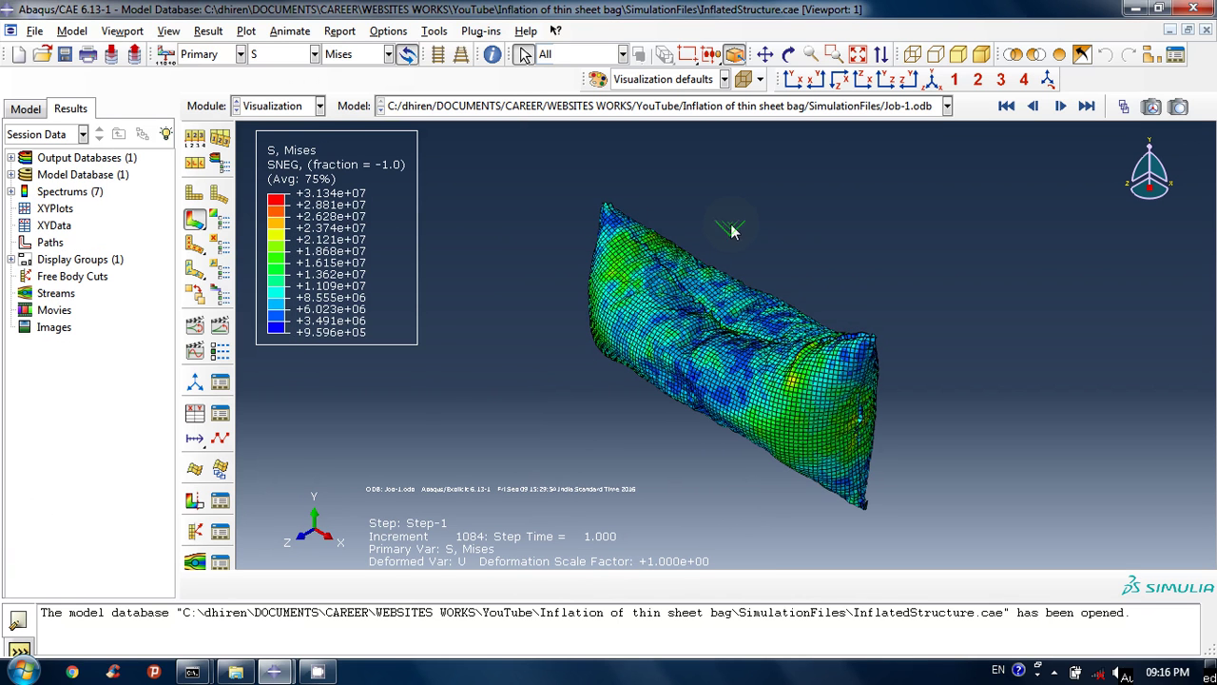
mouse_move(697, 412)
ctrl+alt+mouse_down()
mouse_move(666, 415)
mouse_move(782, 355)
mouse_move(769, 289)
mouse_move(788, 242)
mouse_move(778, 322)
ctrl+alt+mouse_up()
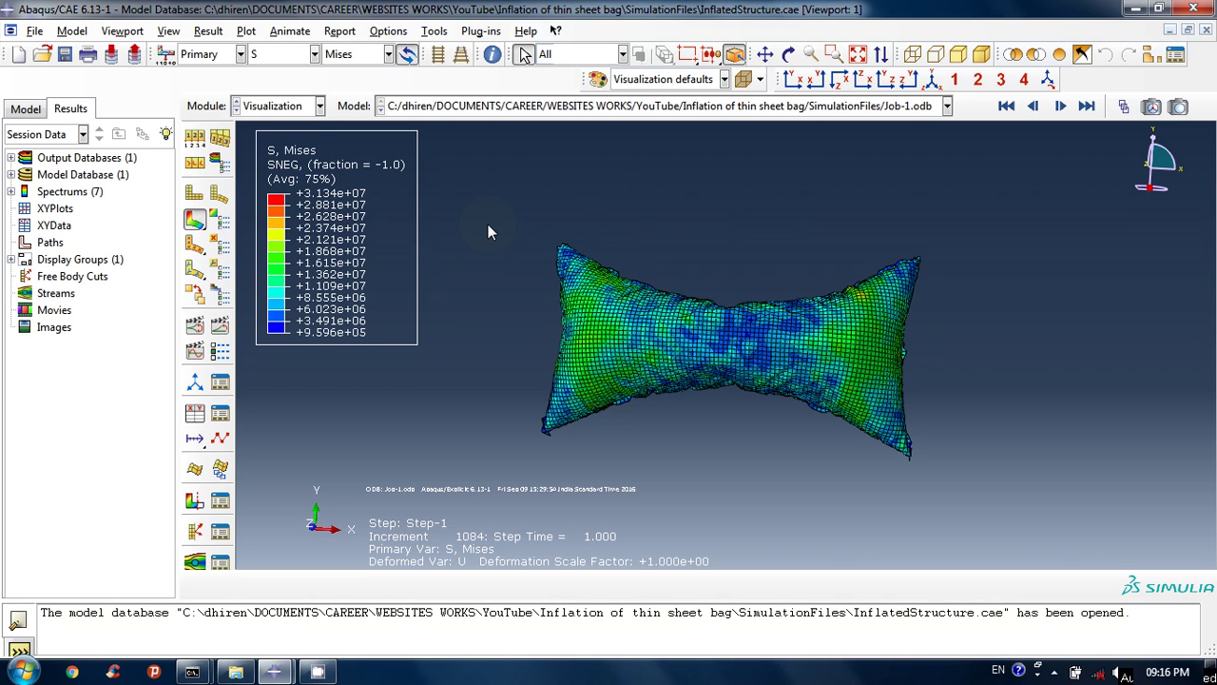
click(1135, 9)
mouse_move(274, 671)
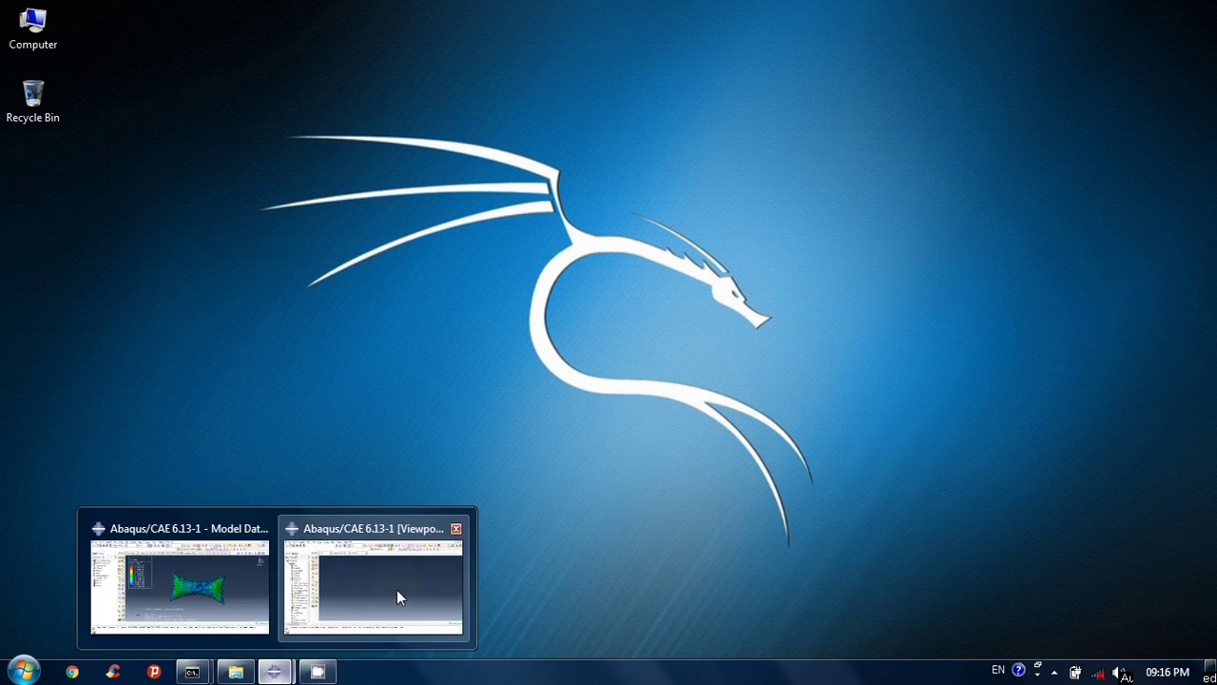
click(397, 590)
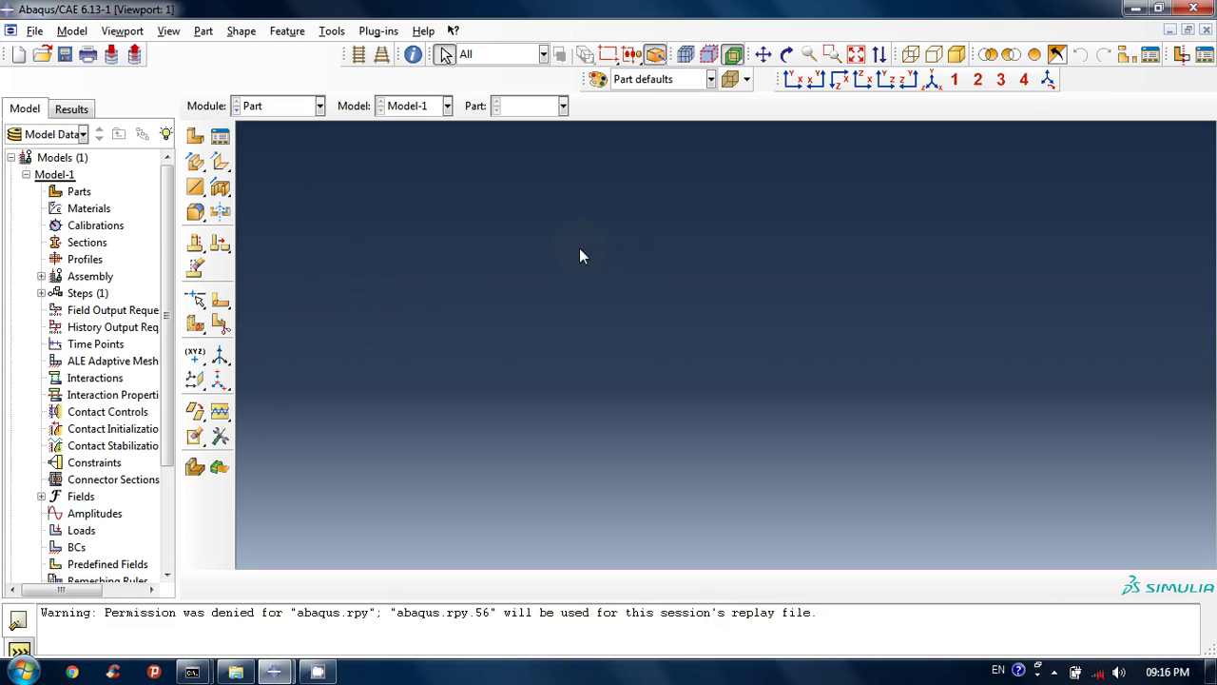
click(1136, 8)
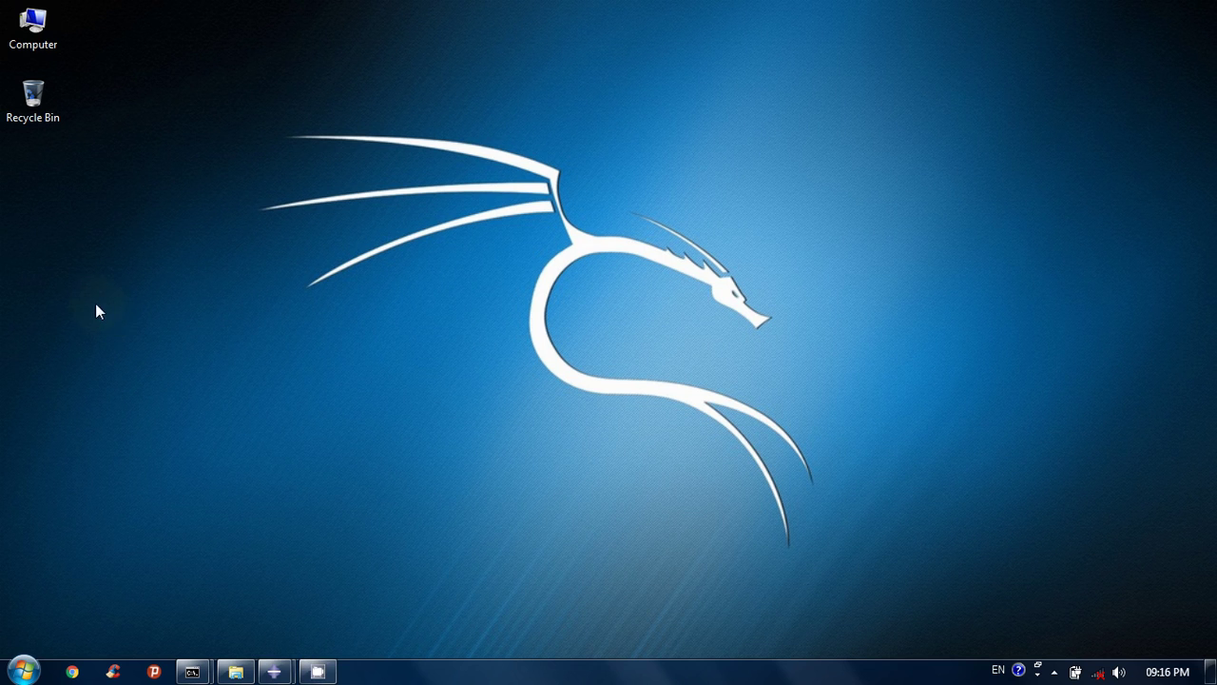
Create a new folder named "demo simulation" on the desktop
right_click(57, 267)
mouse_move(172, 418)
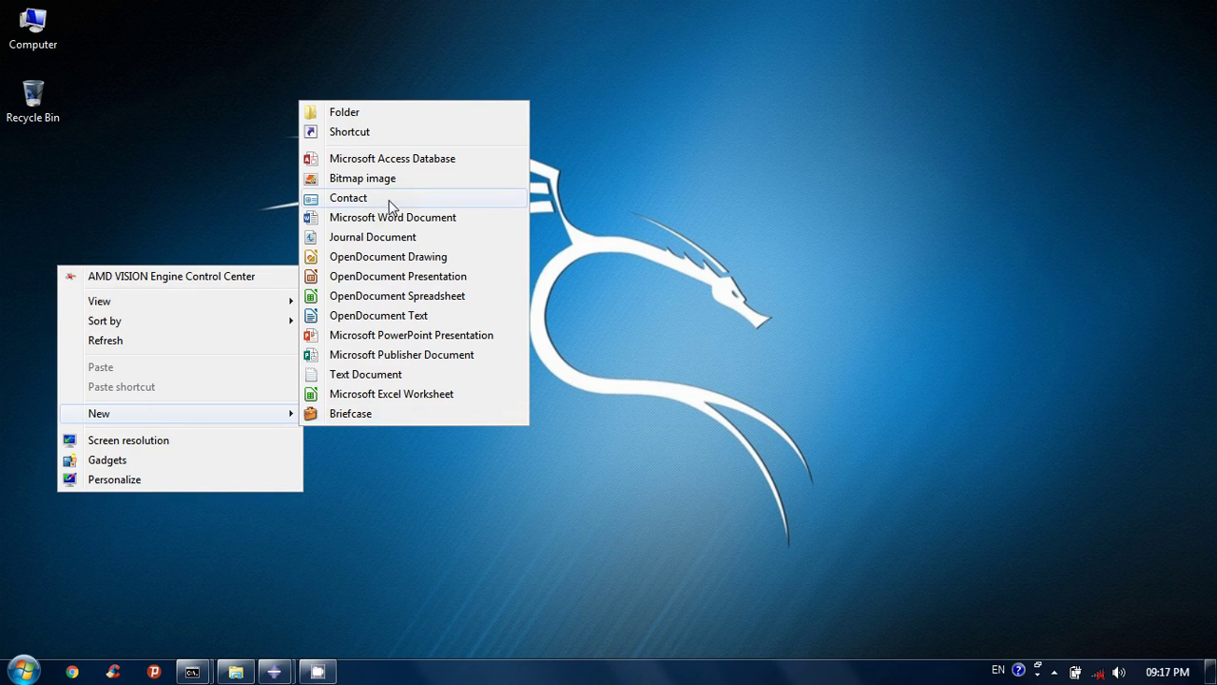
click(392, 116)
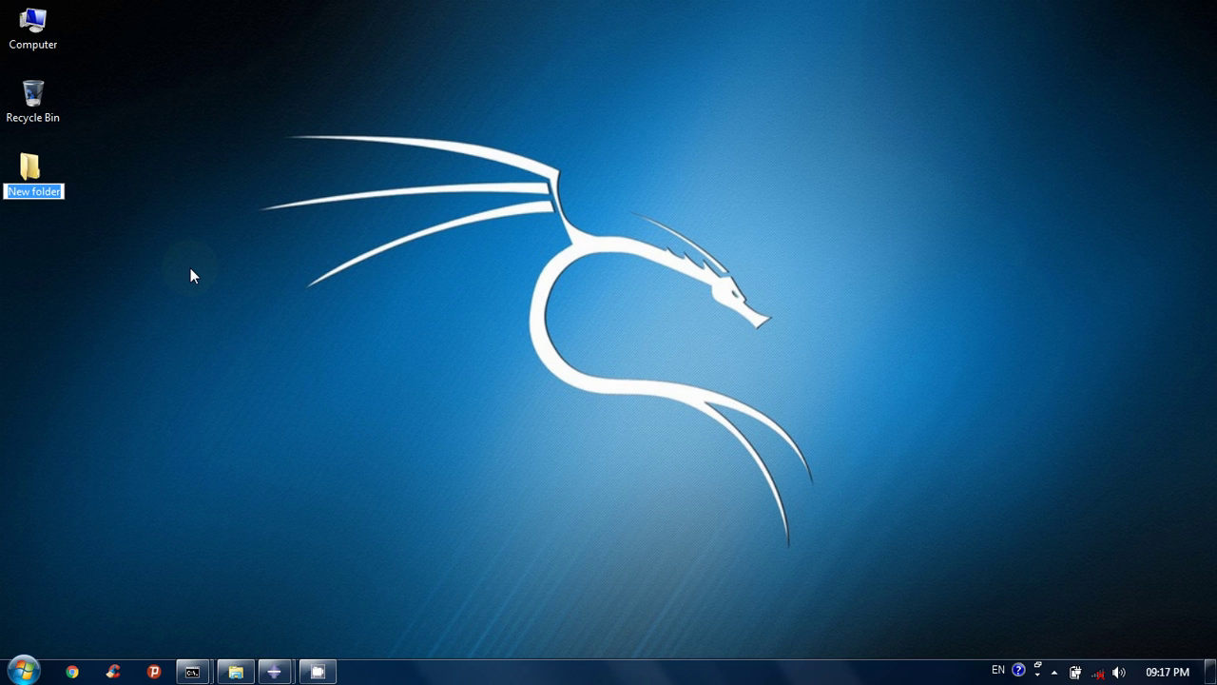
text(demo)
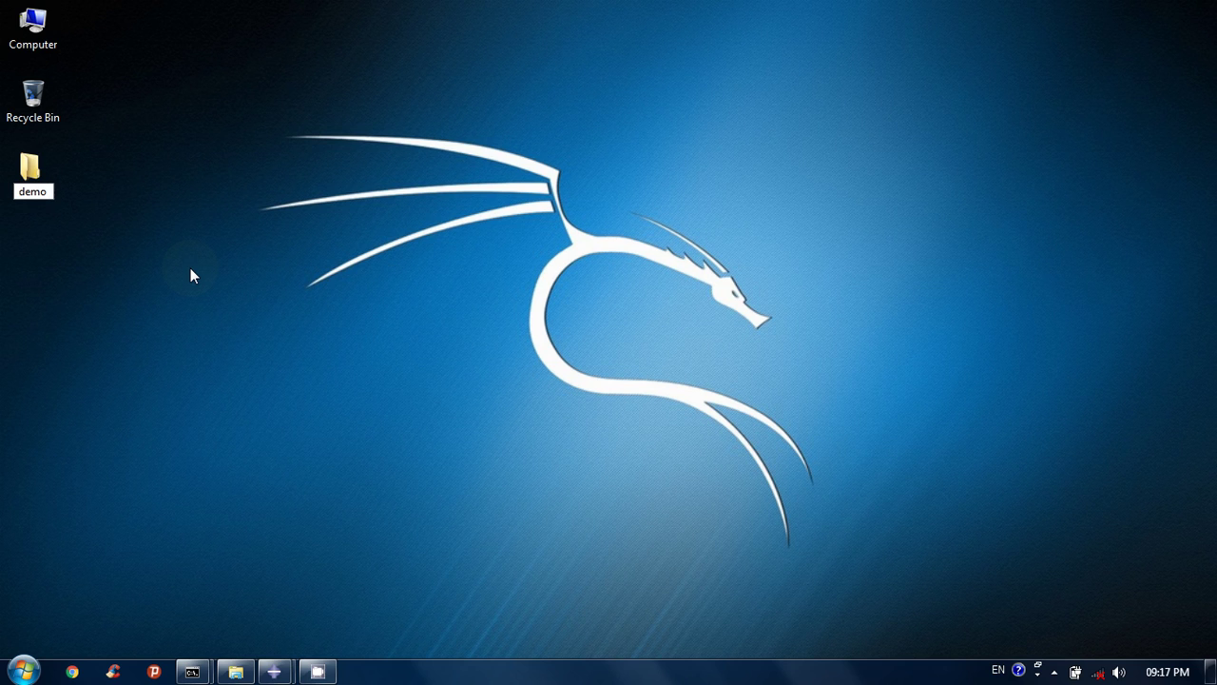
text(simulation)
key(Return)
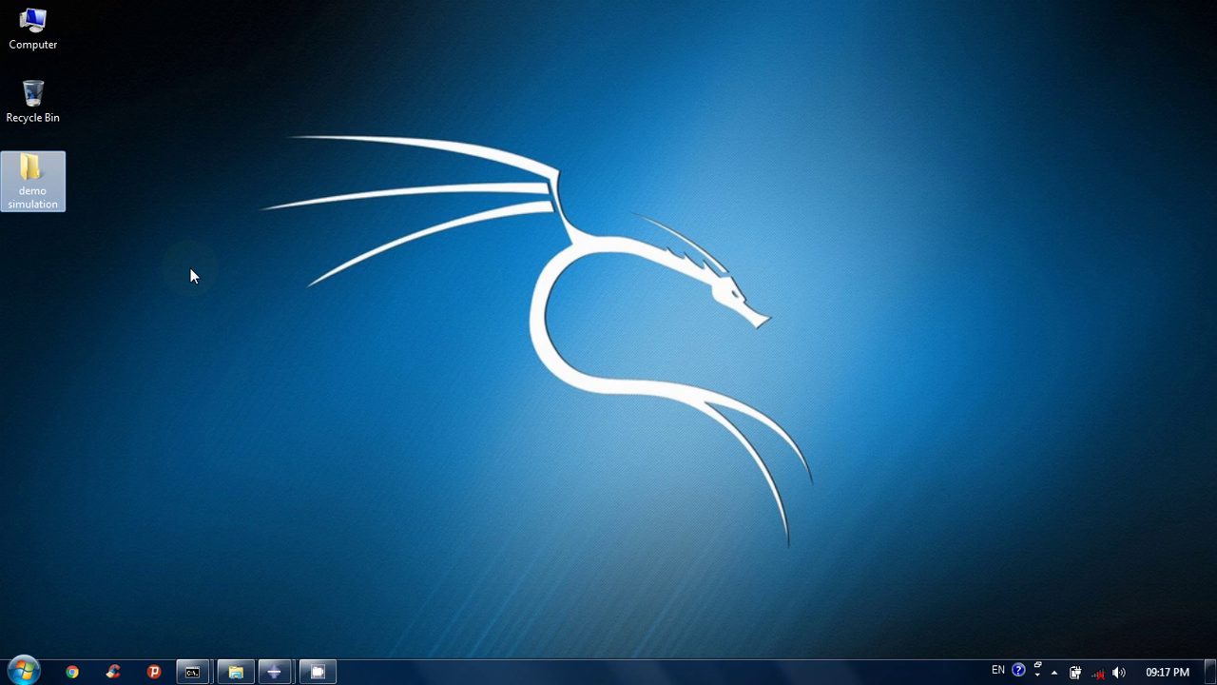
Open the demo simulation folder, copy its full path, and minimize the folder window
key(Return)
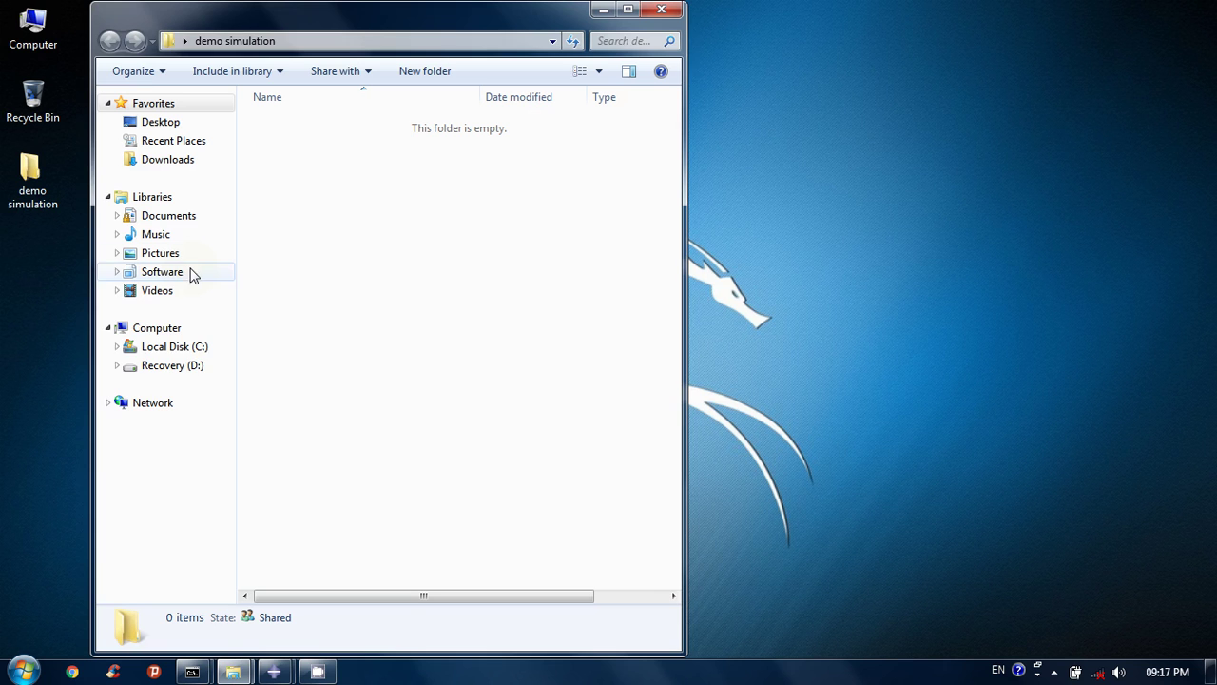
click(447, 41)
key(ctrl+c)
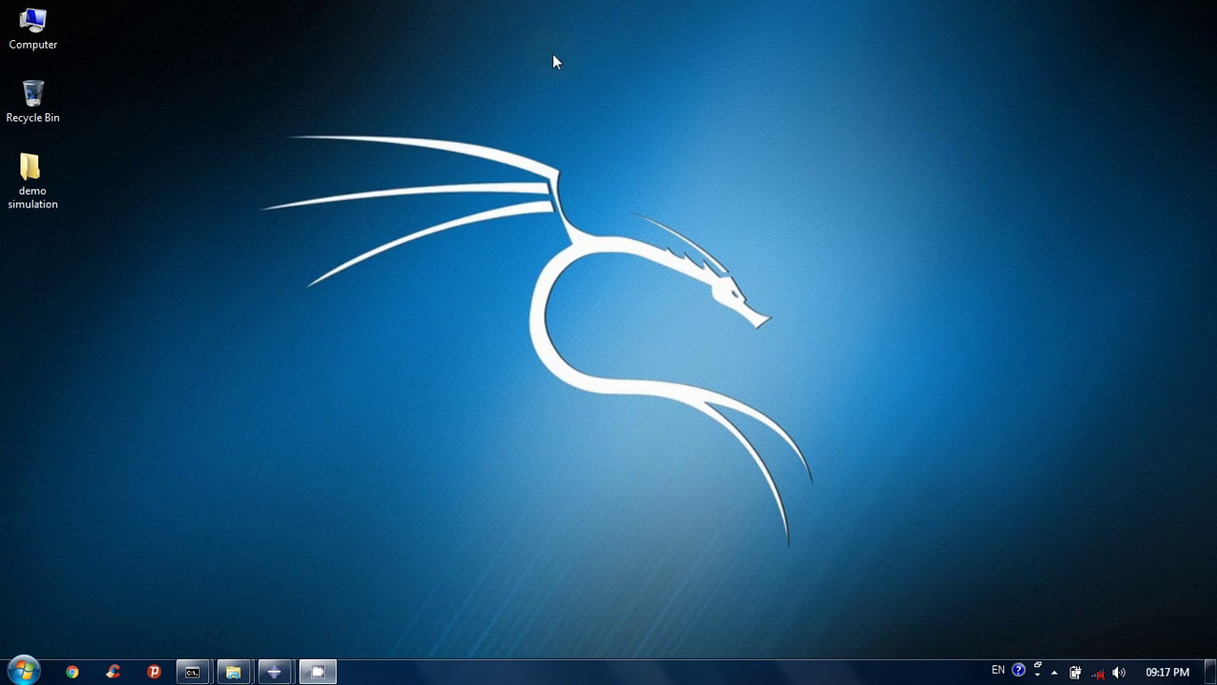
click(603, 10)
Switch to the empty Abaqus/CAE session and set its work directory to C:\Users\admin\Desktop\demo simulation
mouse_move(282, 671)
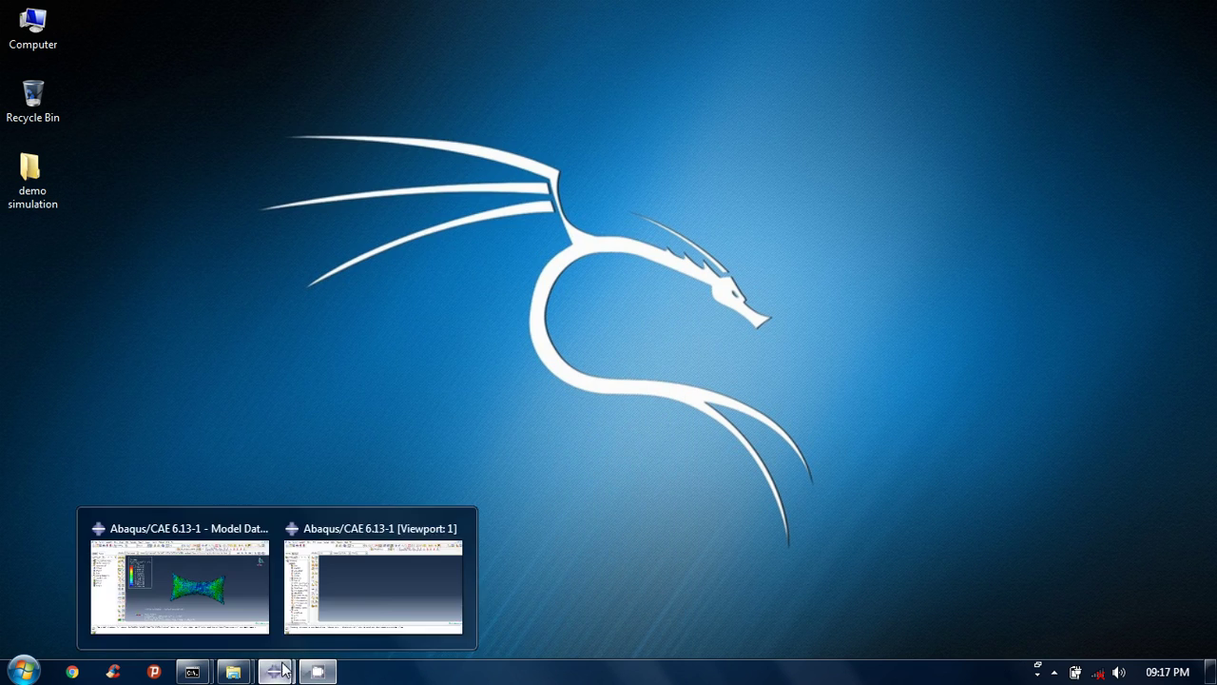
click(379, 598)
click(34, 31)
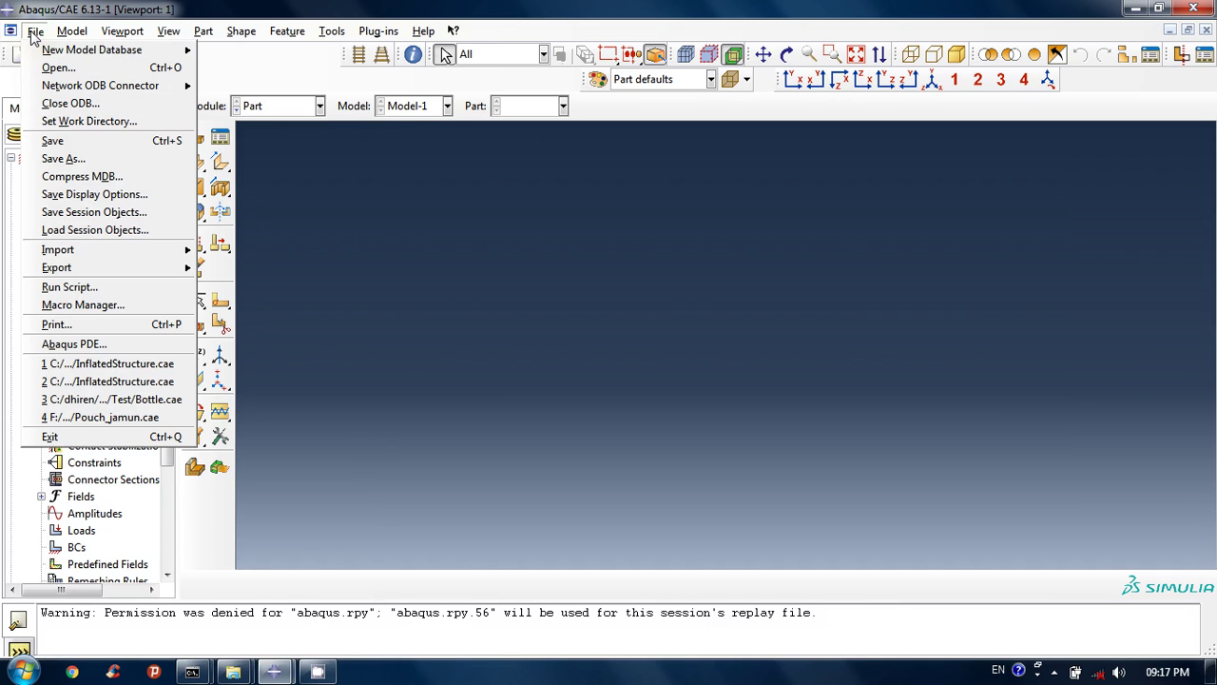
click(72, 123)
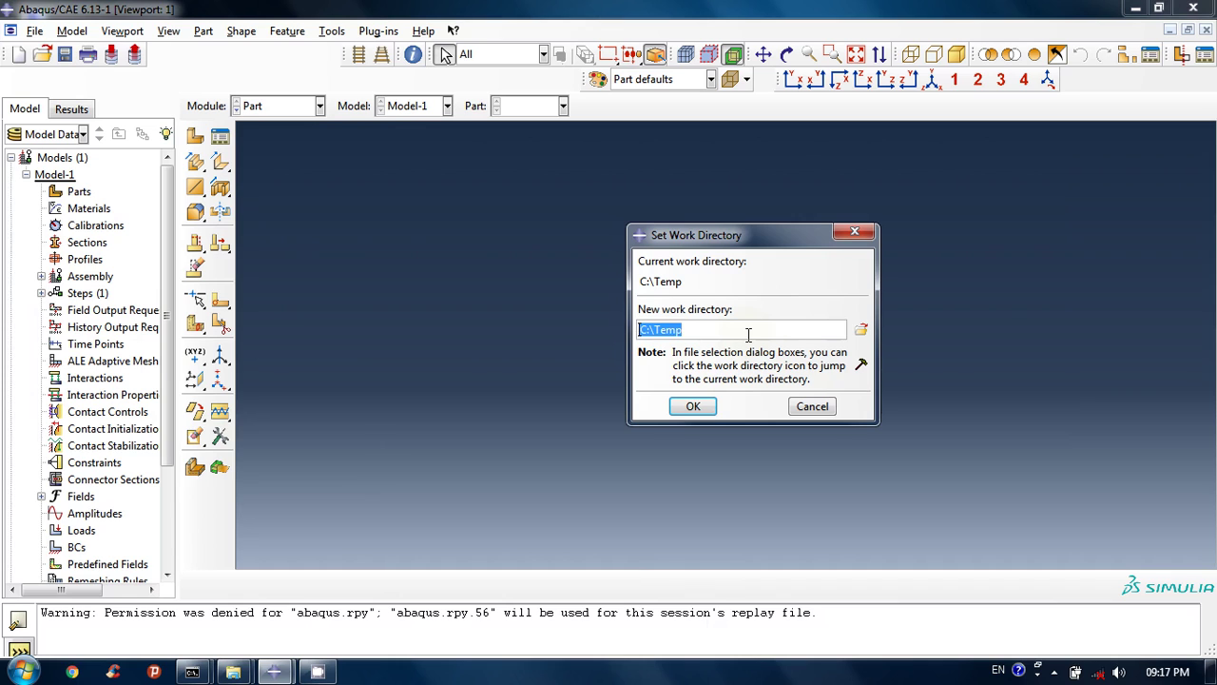
key(ctrl+v)
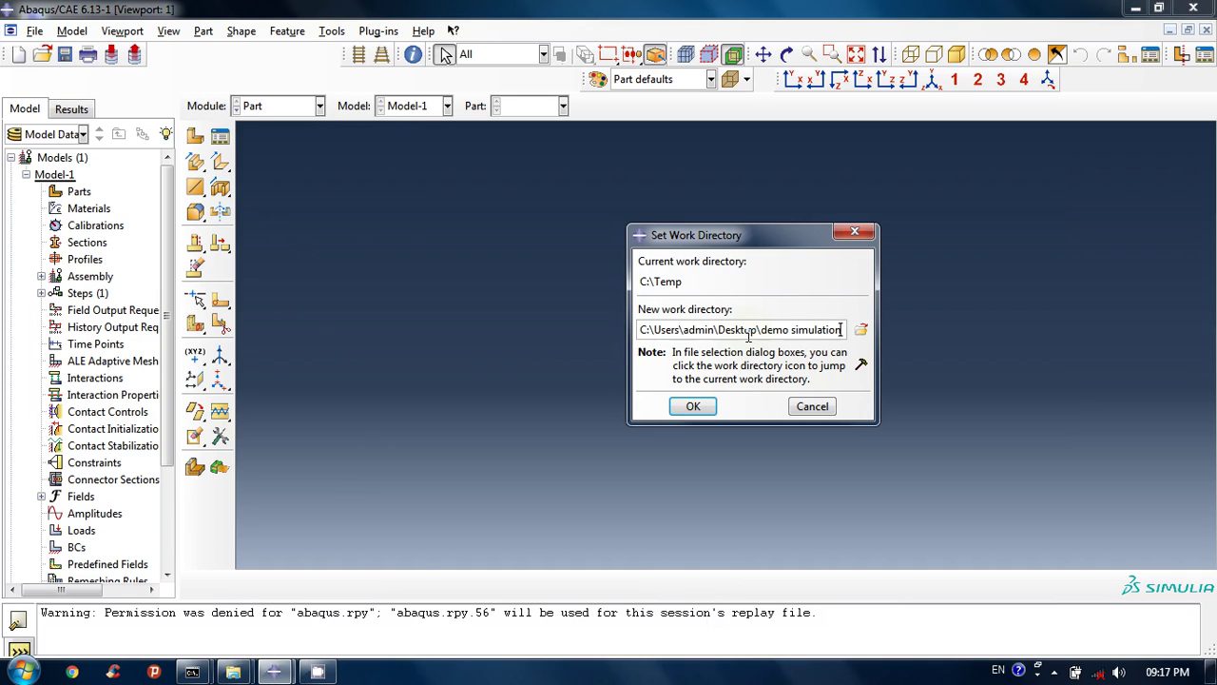
click(695, 405)
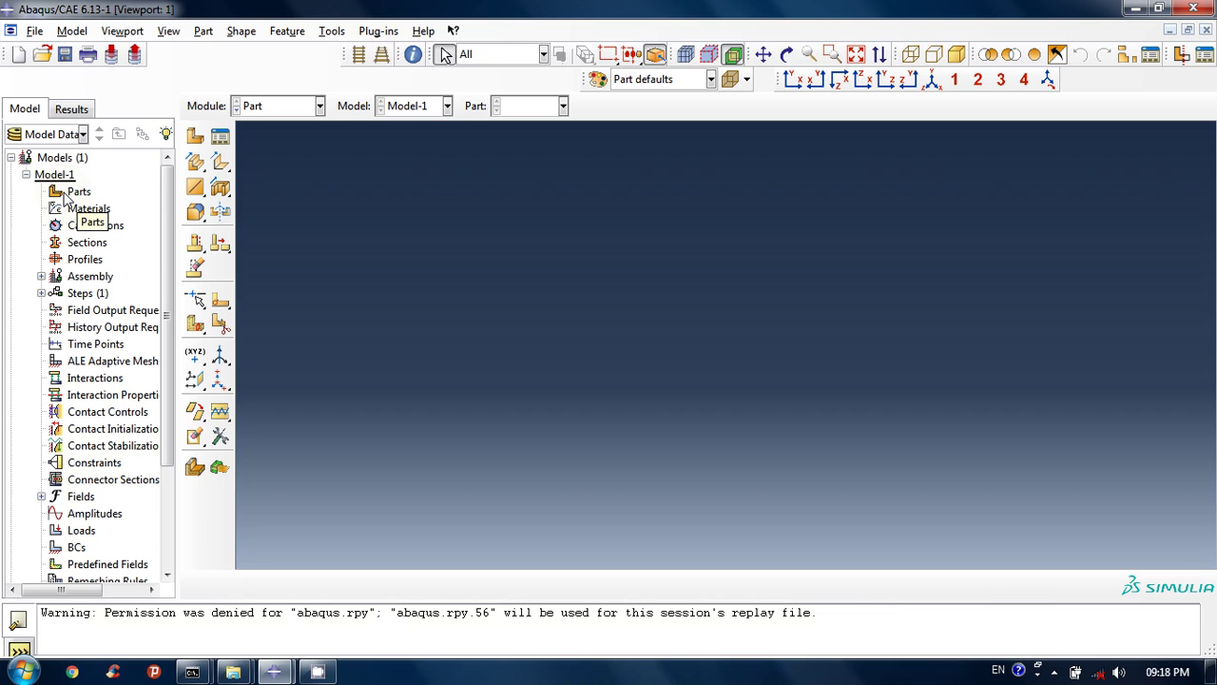
Create a 3D deformable part with a planar shell base feature and an approximate size of 2
double_click(76, 192)
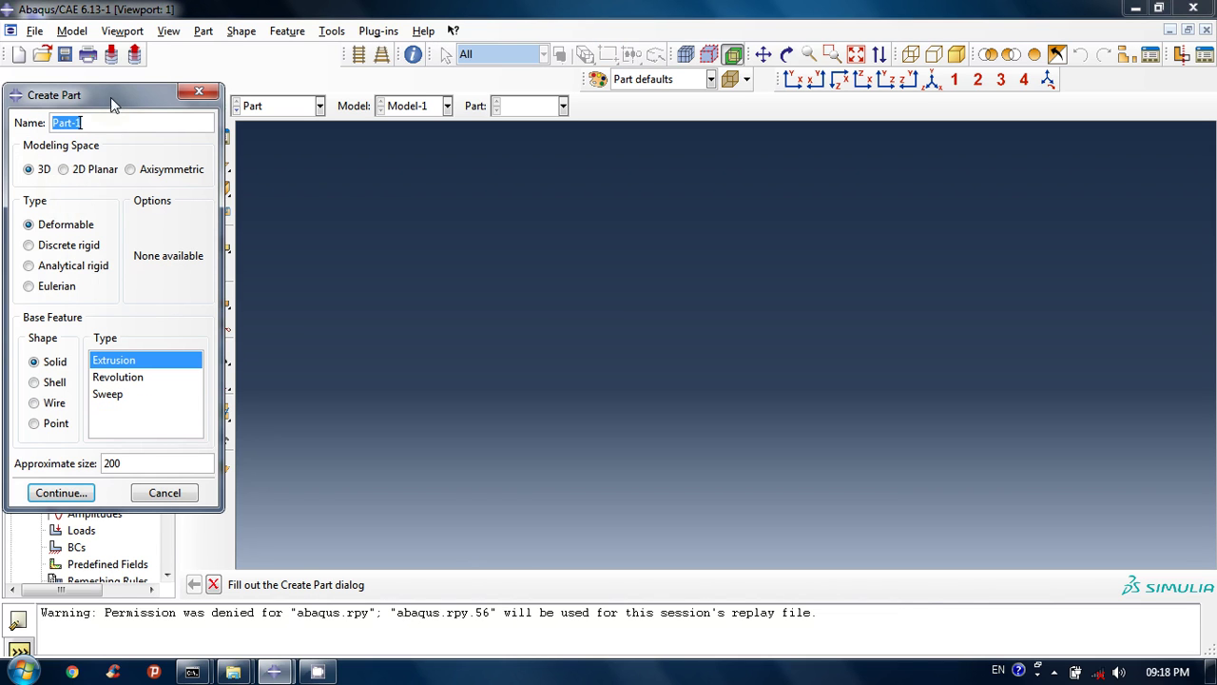
drag(110, 97, 419, 157)
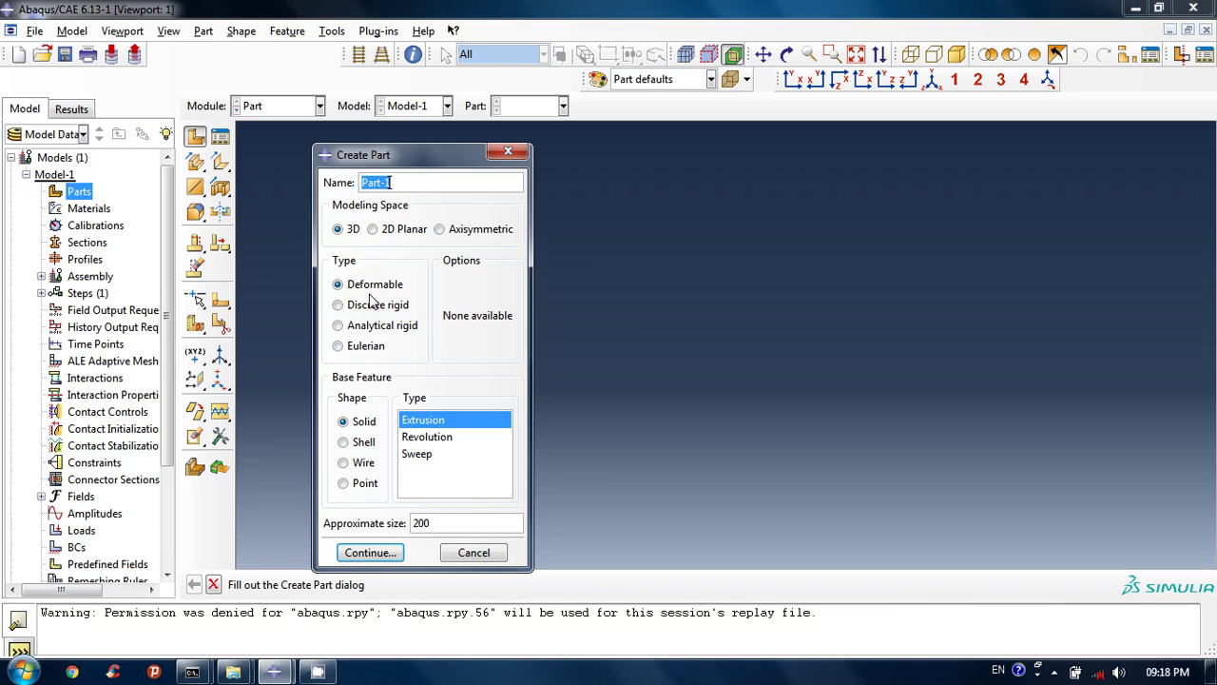
click(363, 443)
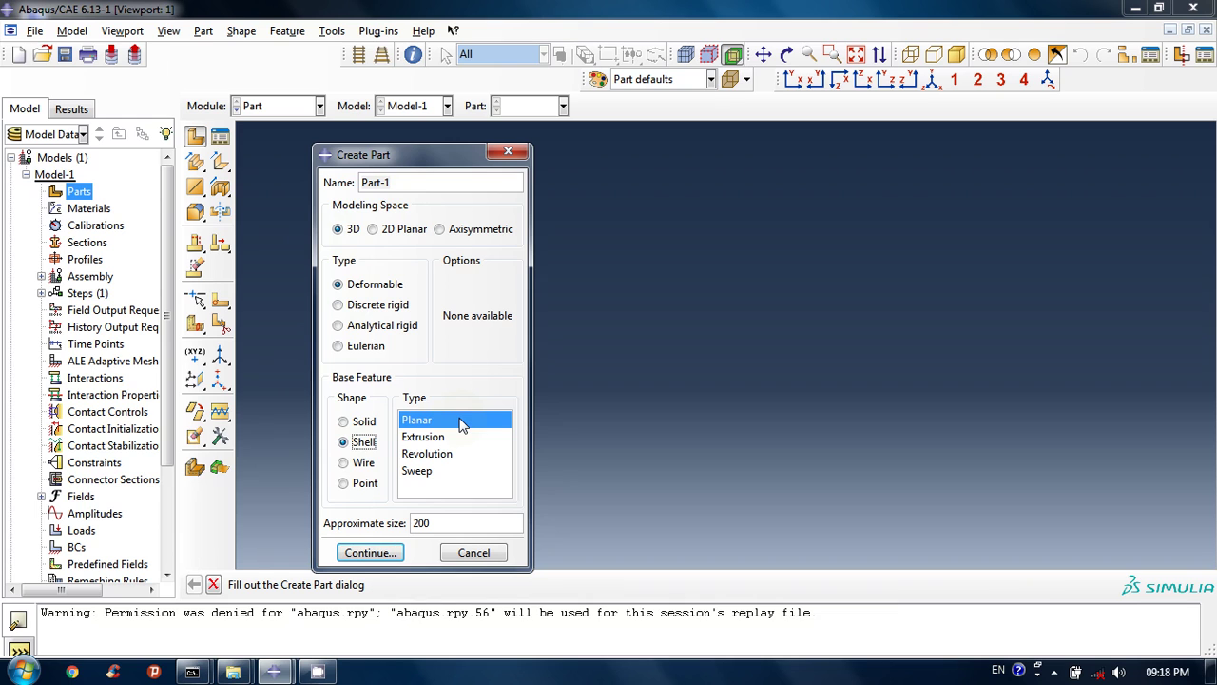
click(462, 425)
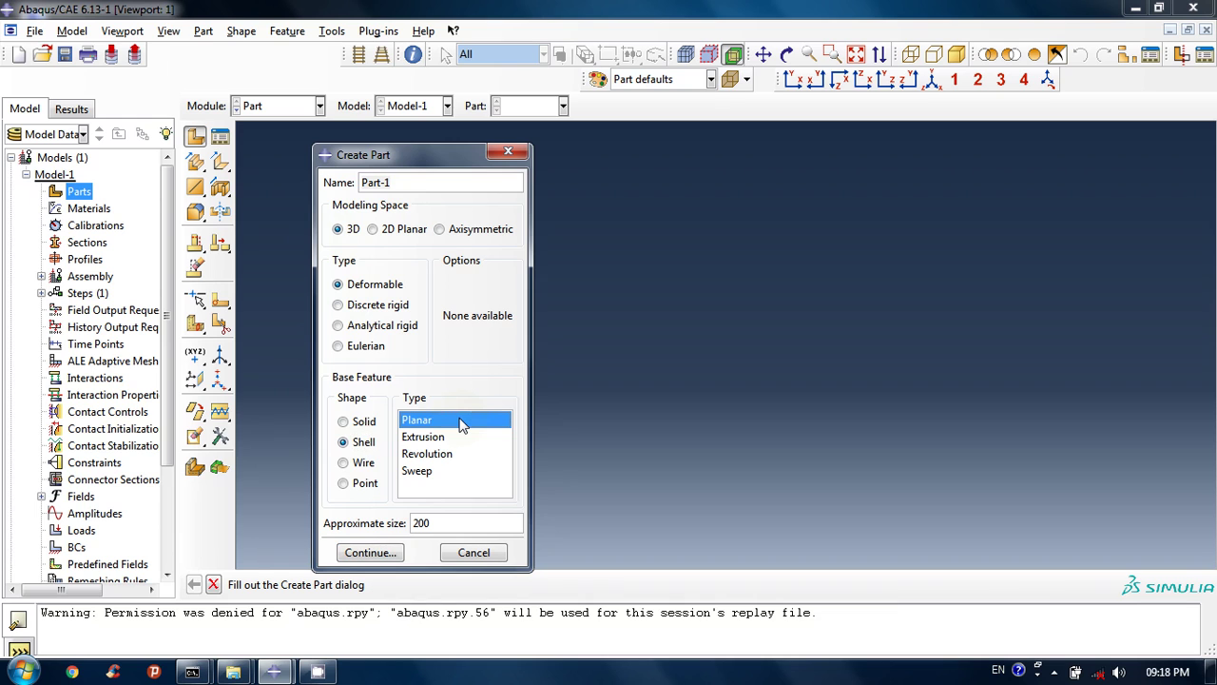
click(466, 525)
key(BackSpace)
key(BackSpace)
click(369, 552)
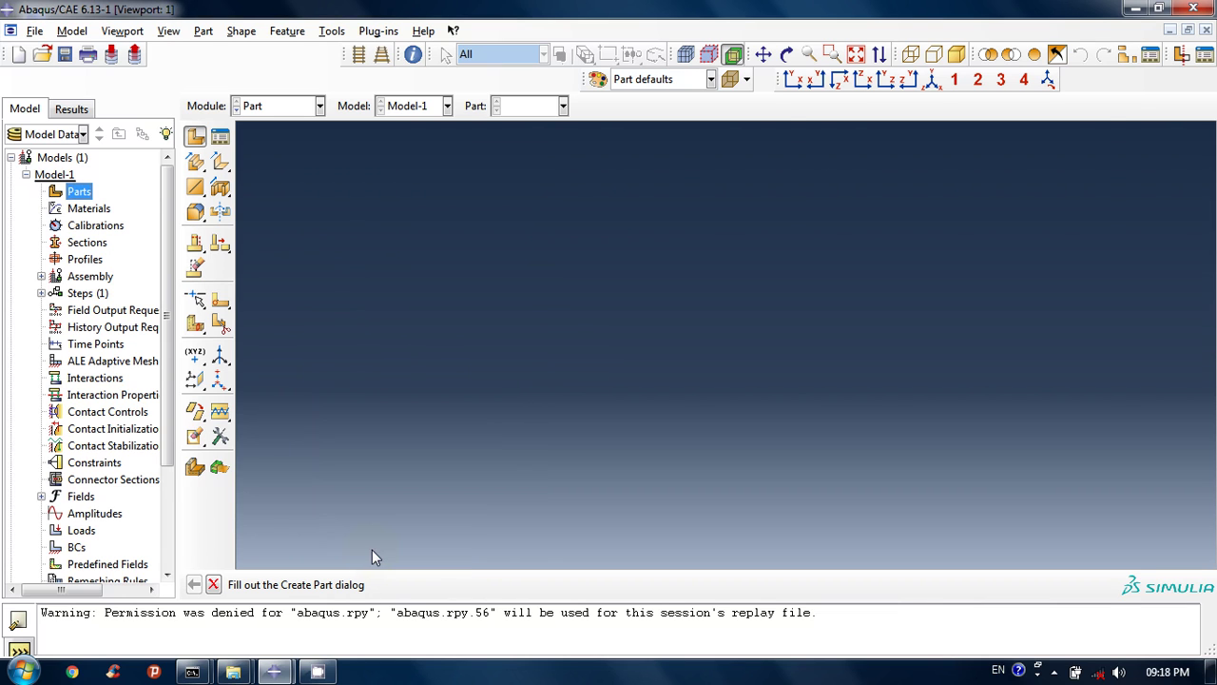
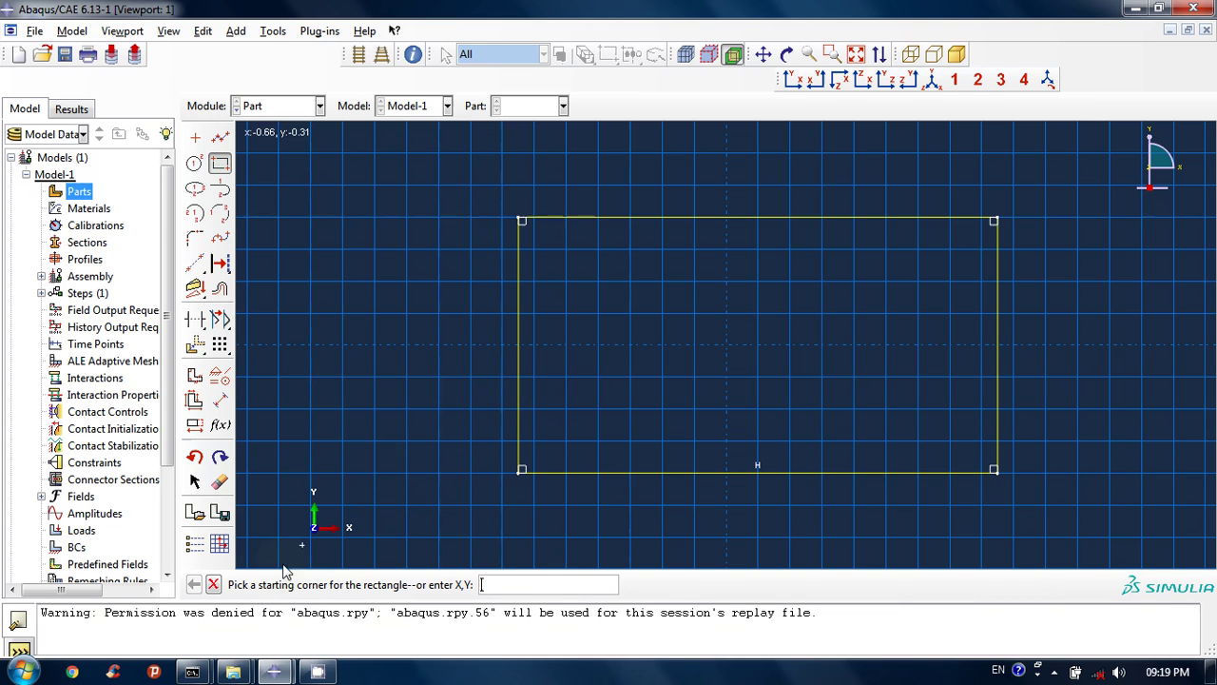
Finish the sketched rectangle as the planar shell section and expand the new part's entries in the model tree
click(213, 585)
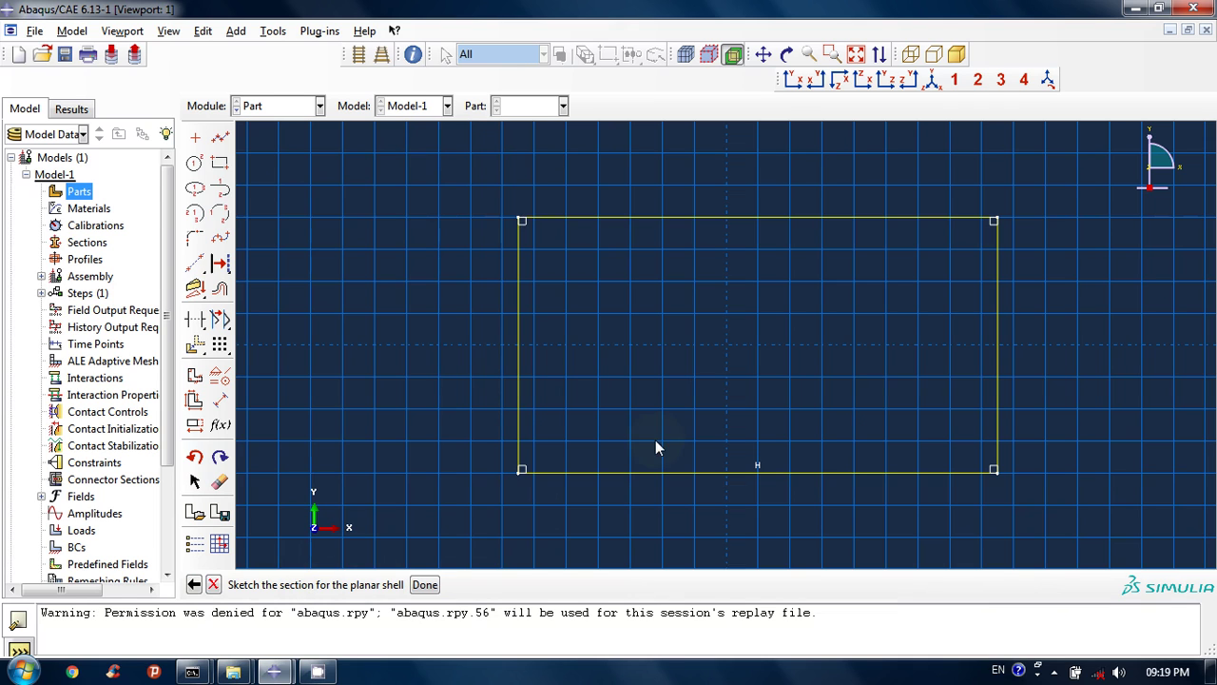
click(424, 586)
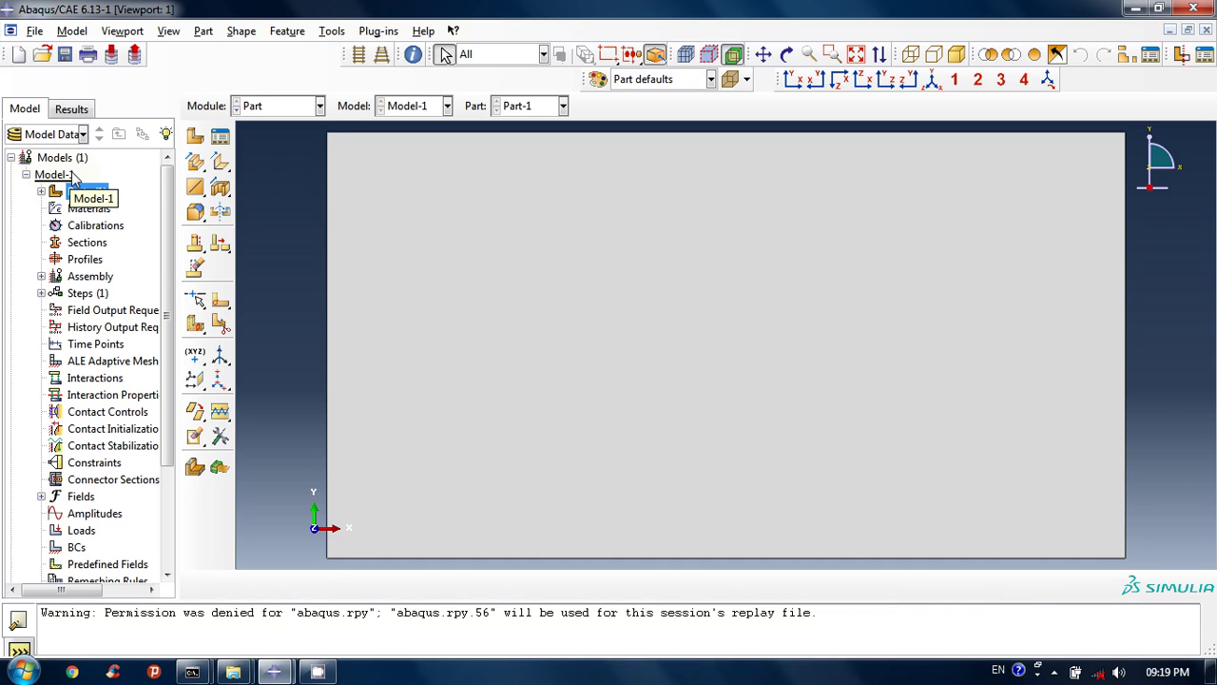
click(42, 191)
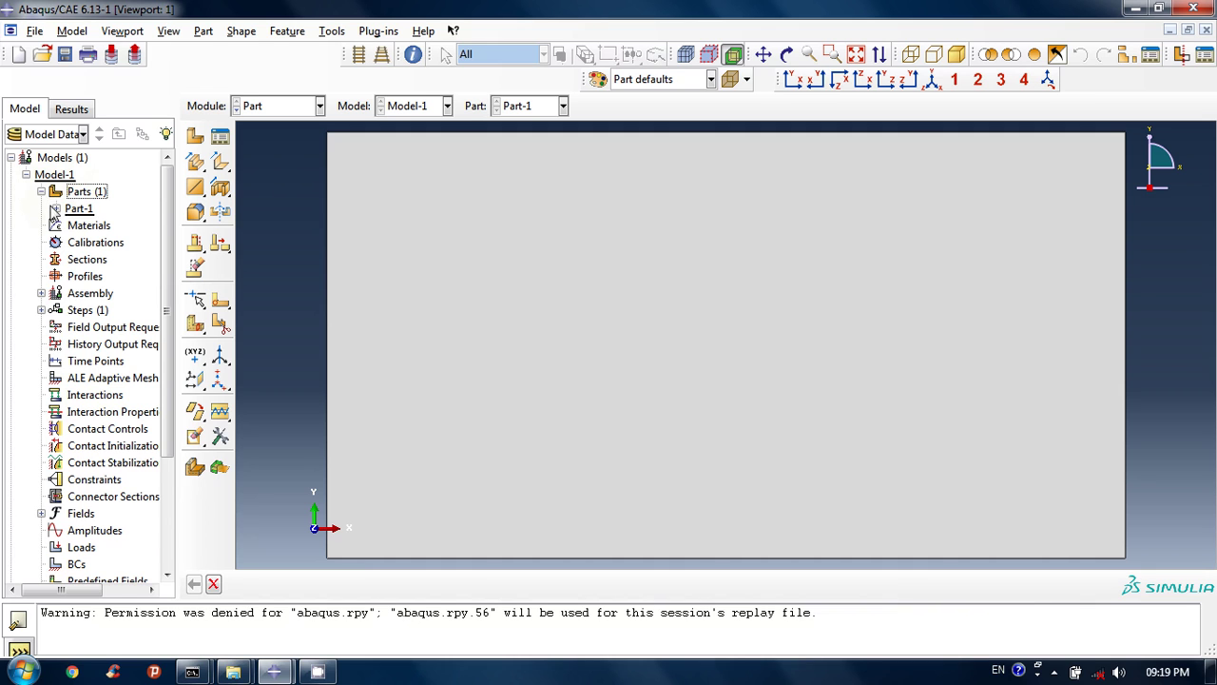
click(56, 208)
click(81, 209)
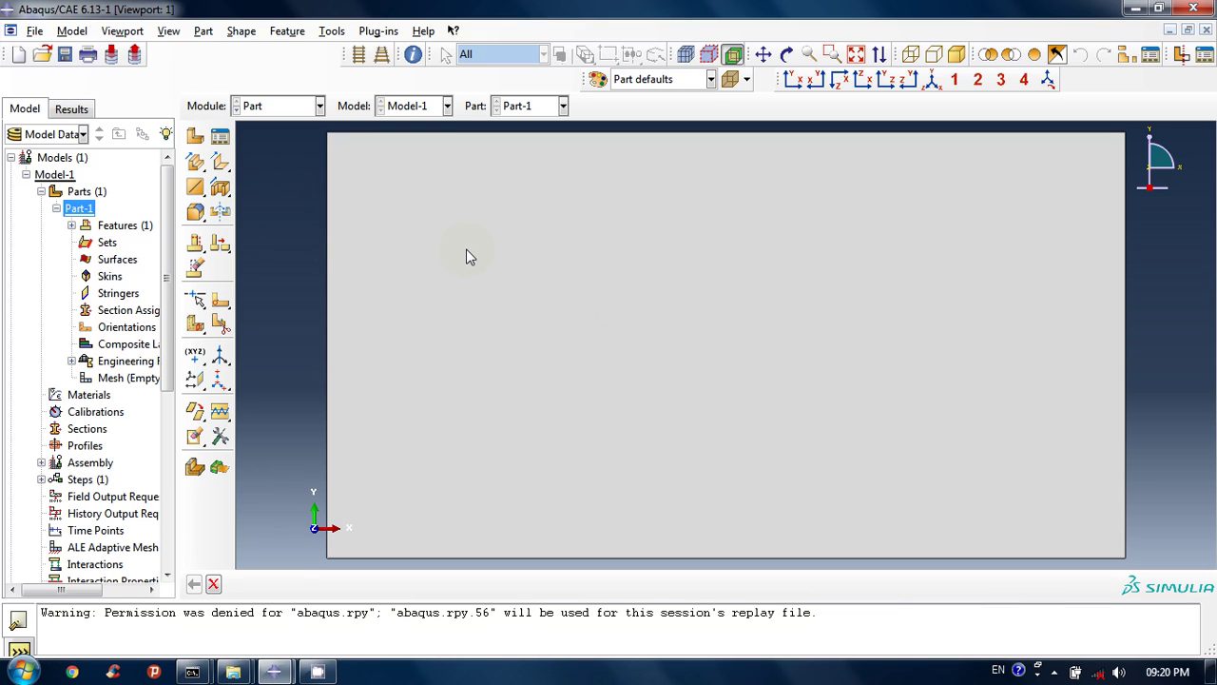
Start a sketched face partition on the shell, orienting its right edge as vertical and on the right
click(330, 31)
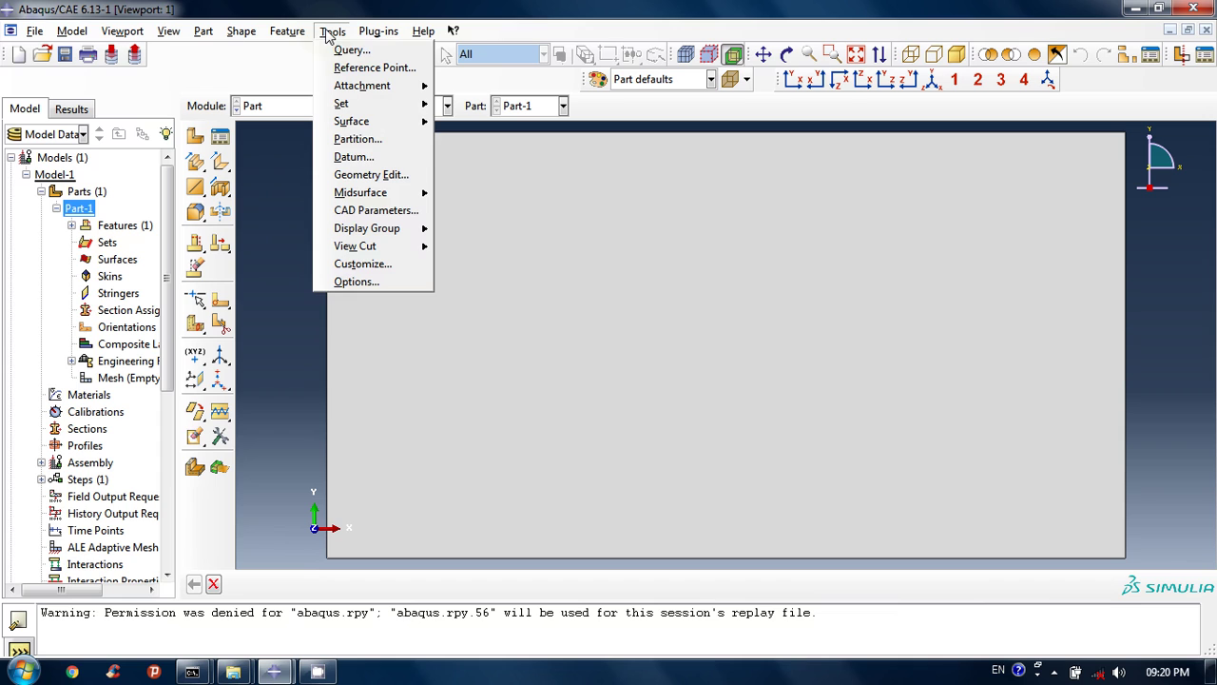
click(384, 139)
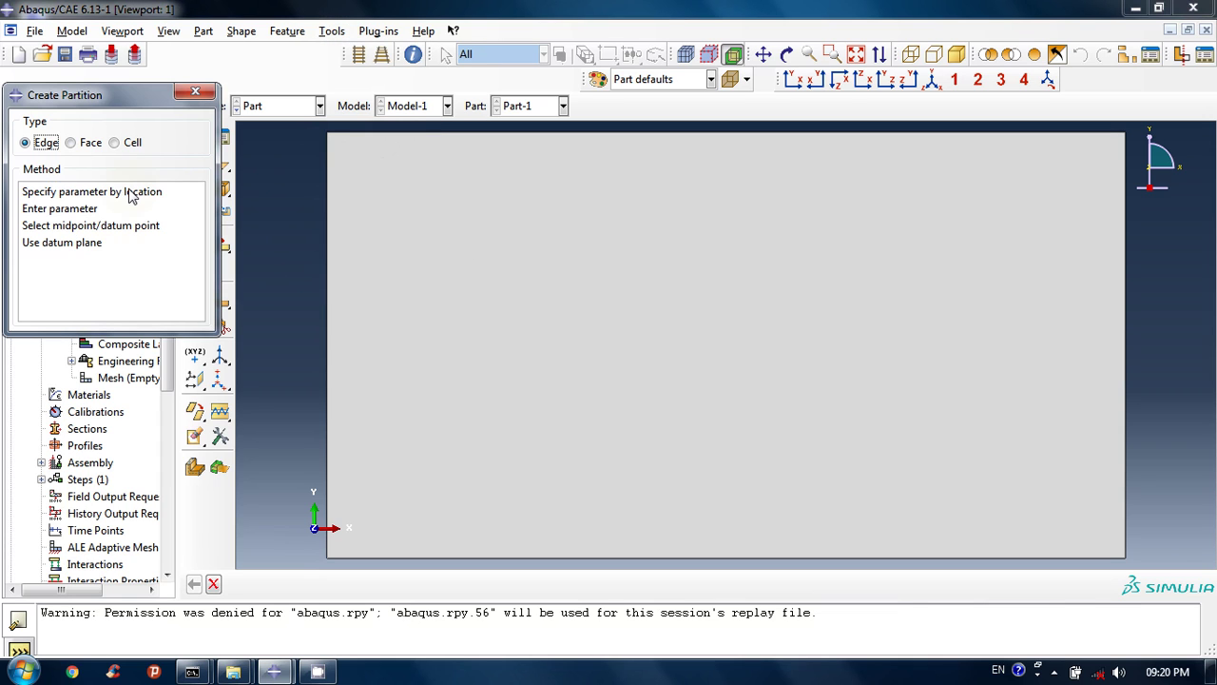
click(70, 144)
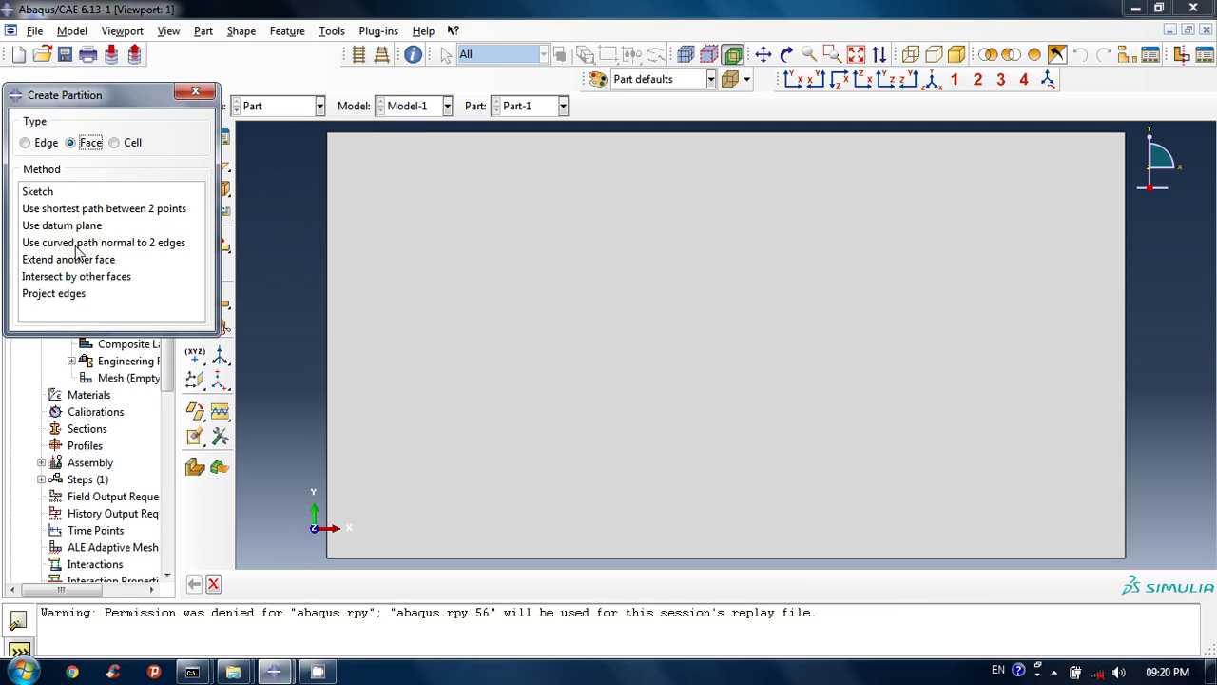
click(38, 192)
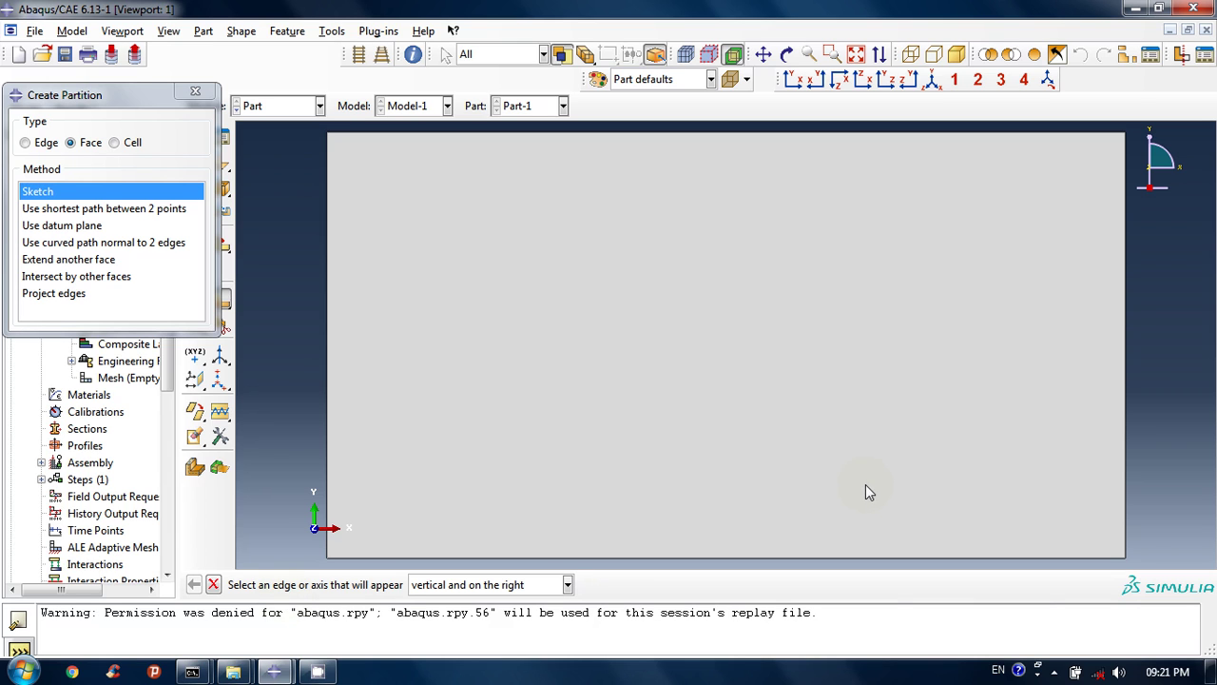
click(1126, 402)
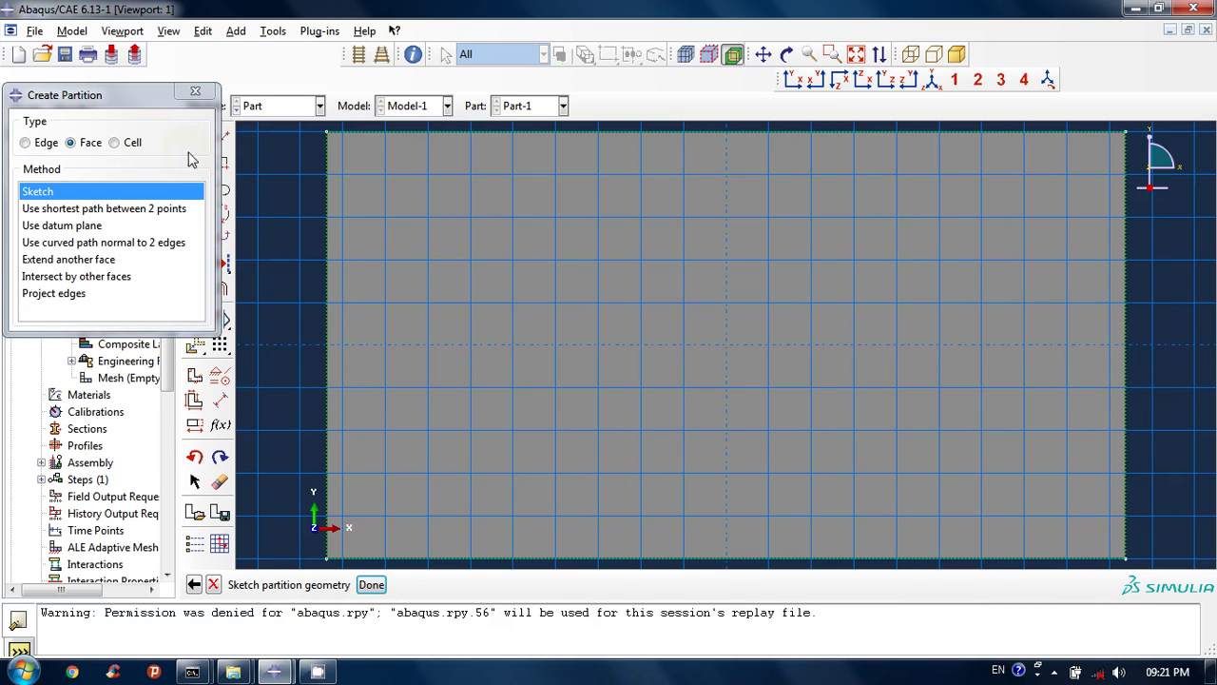
Sketch a rectangle slightly inside the shell's outer edges, apply it as the face partition, and exit partitioning
drag(129, 95, 59, 294)
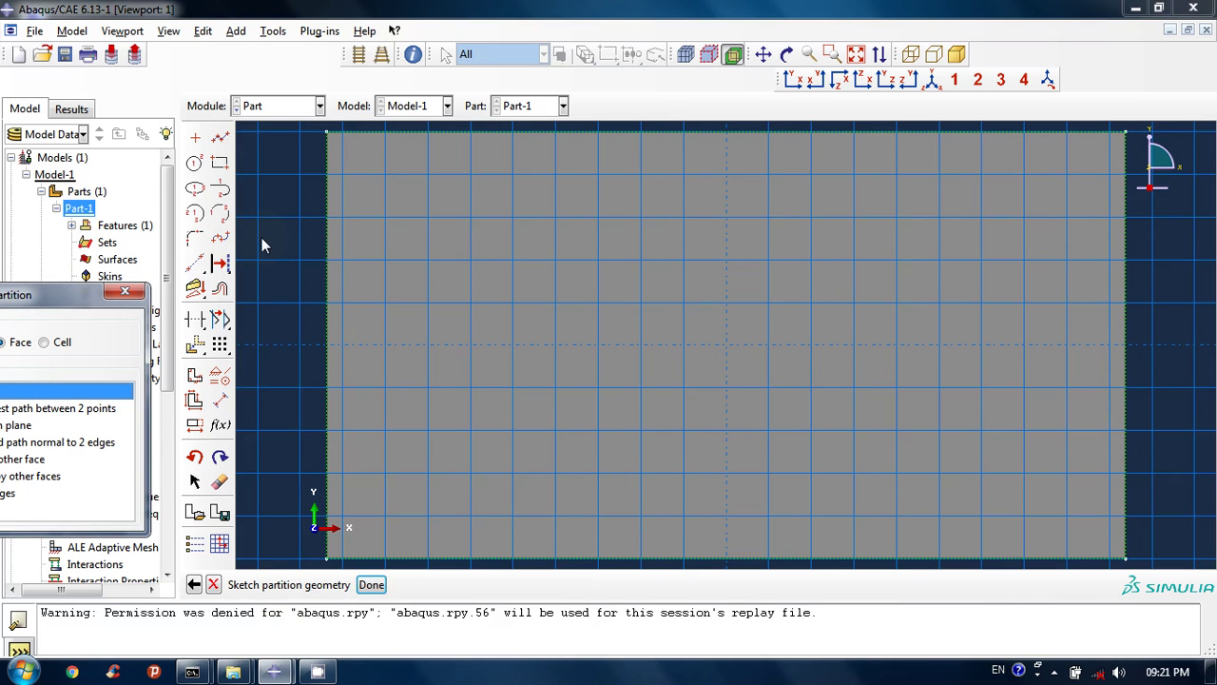
click(220, 162)
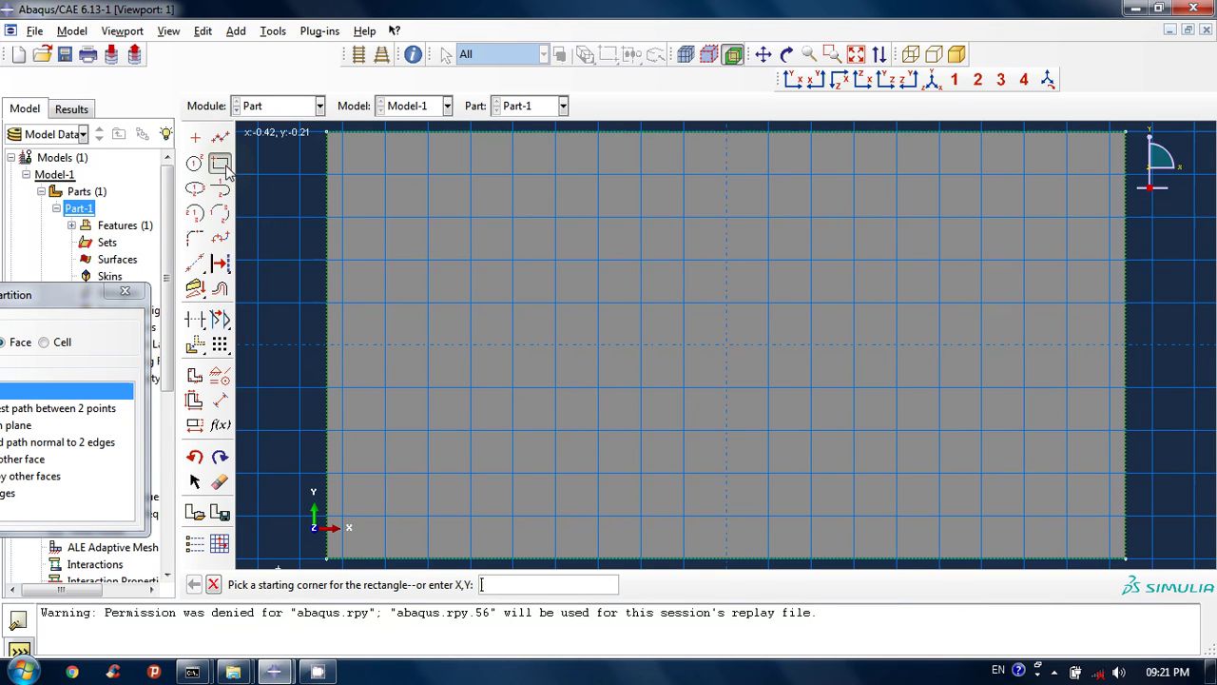
click(350, 152)
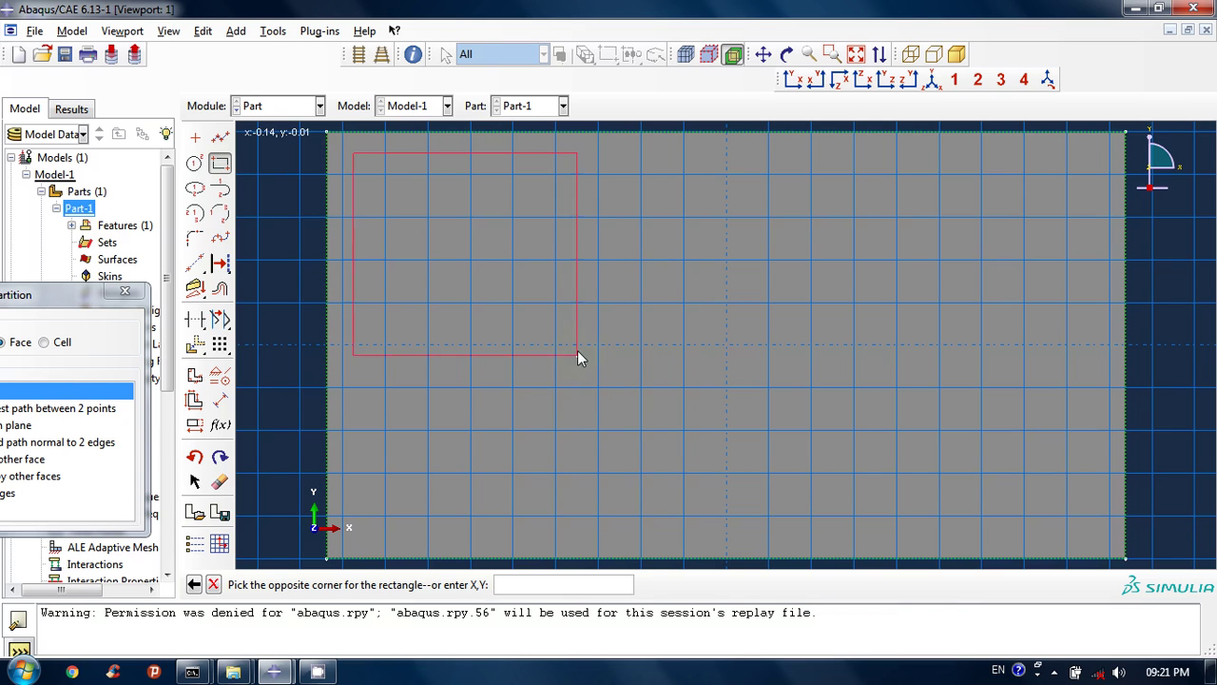
click(1100, 540)
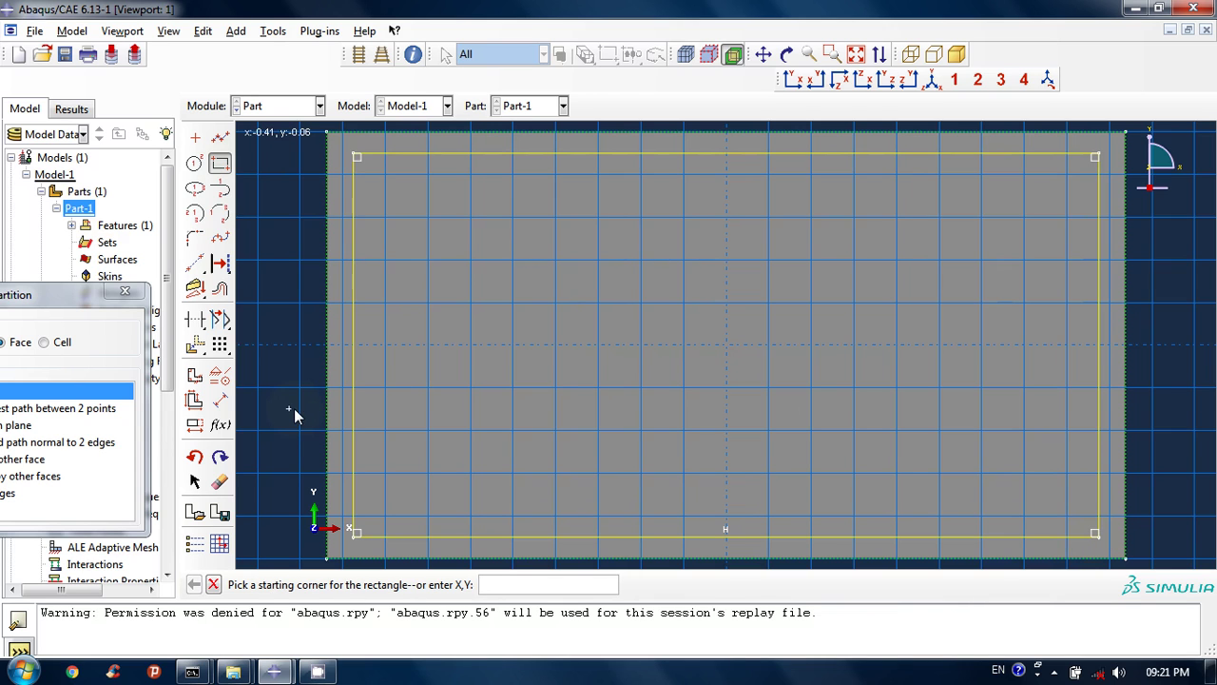
click(213, 585)
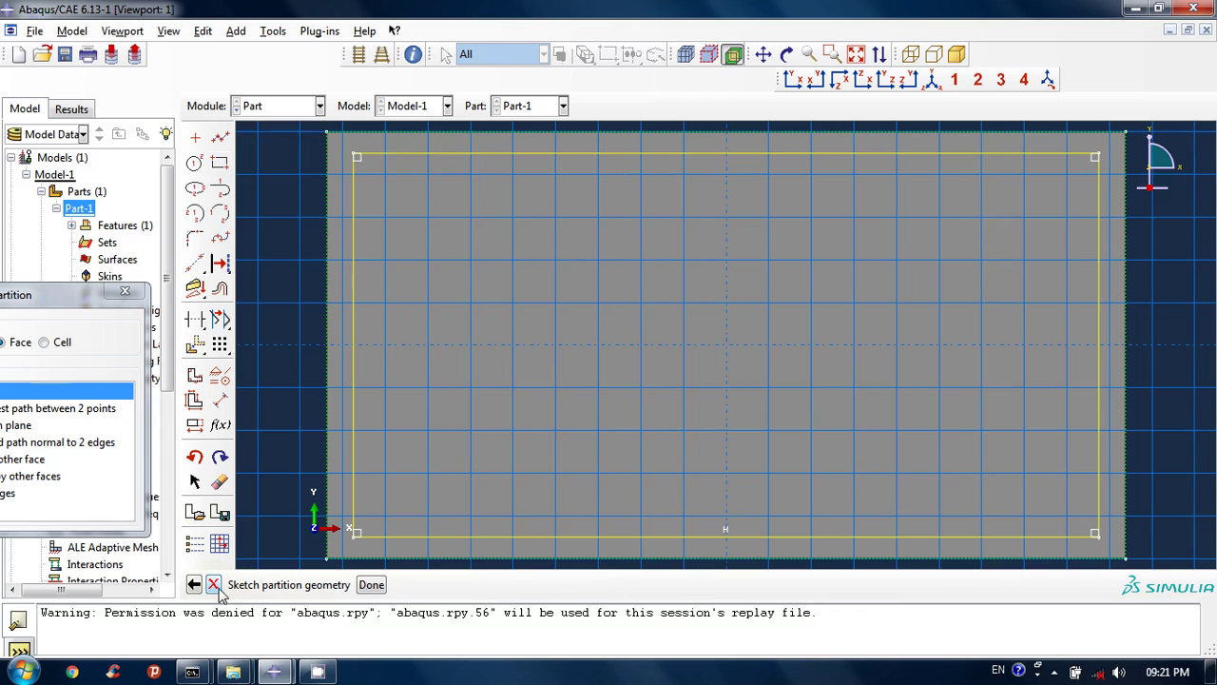
click(371, 585)
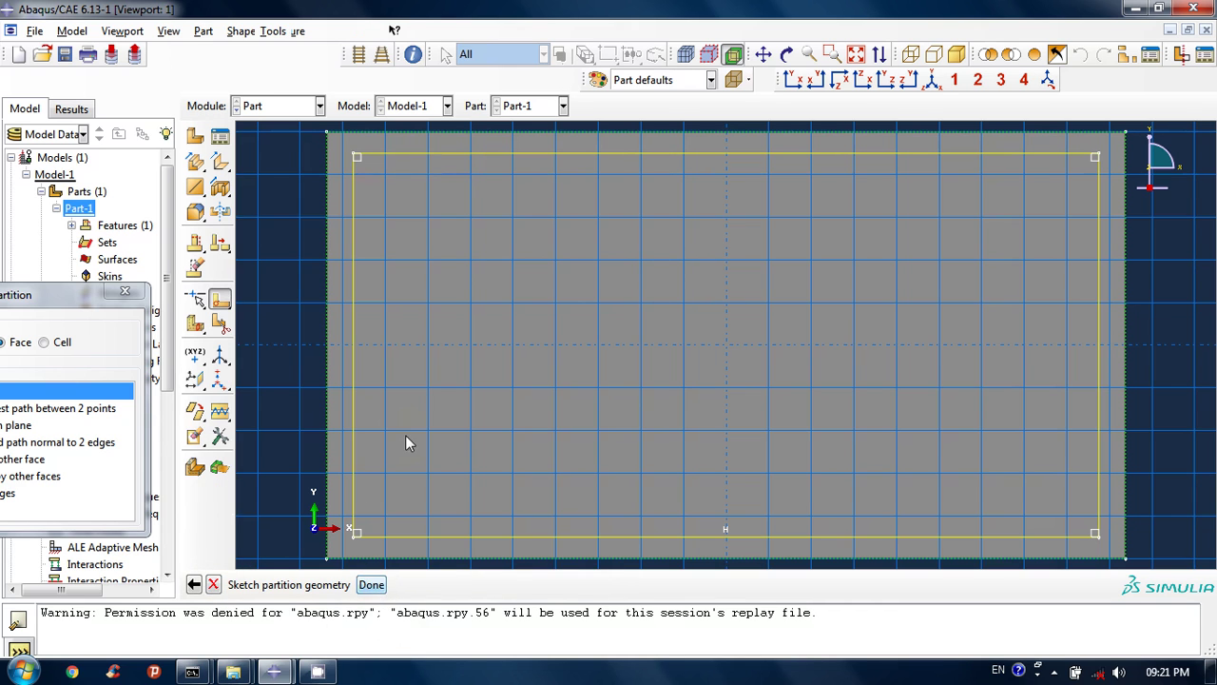
drag(68, 302, 189, 270)
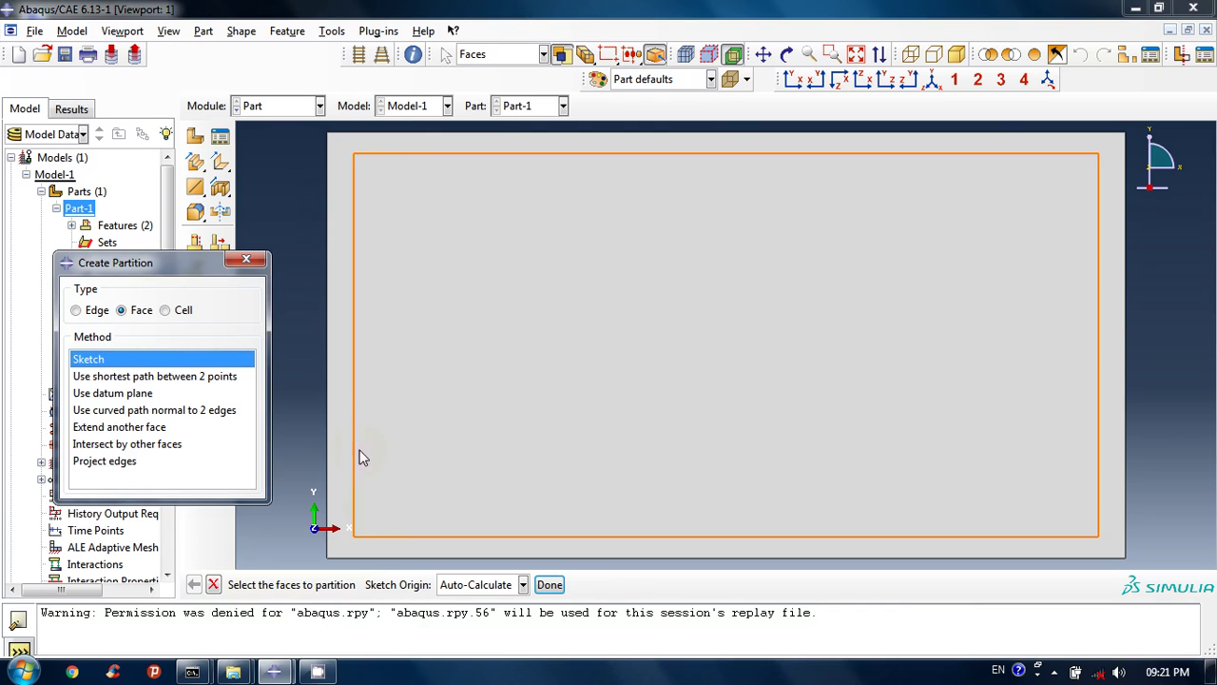
click(246, 259)
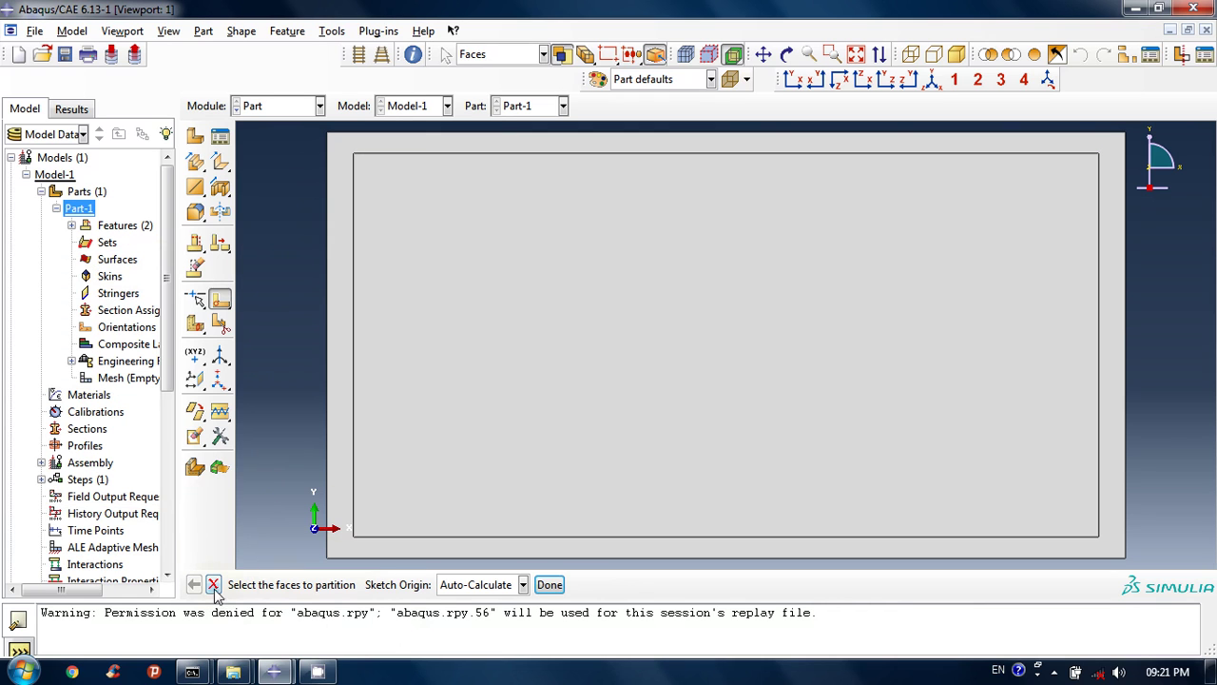
click(213, 583)
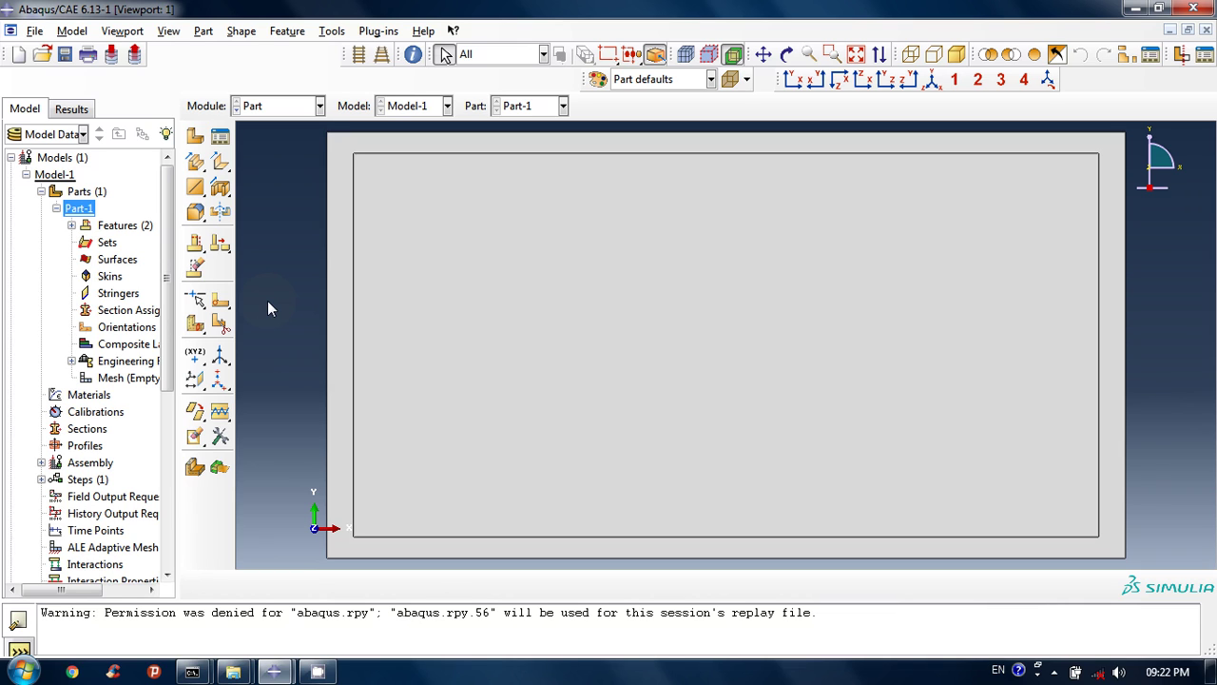
key(F3)
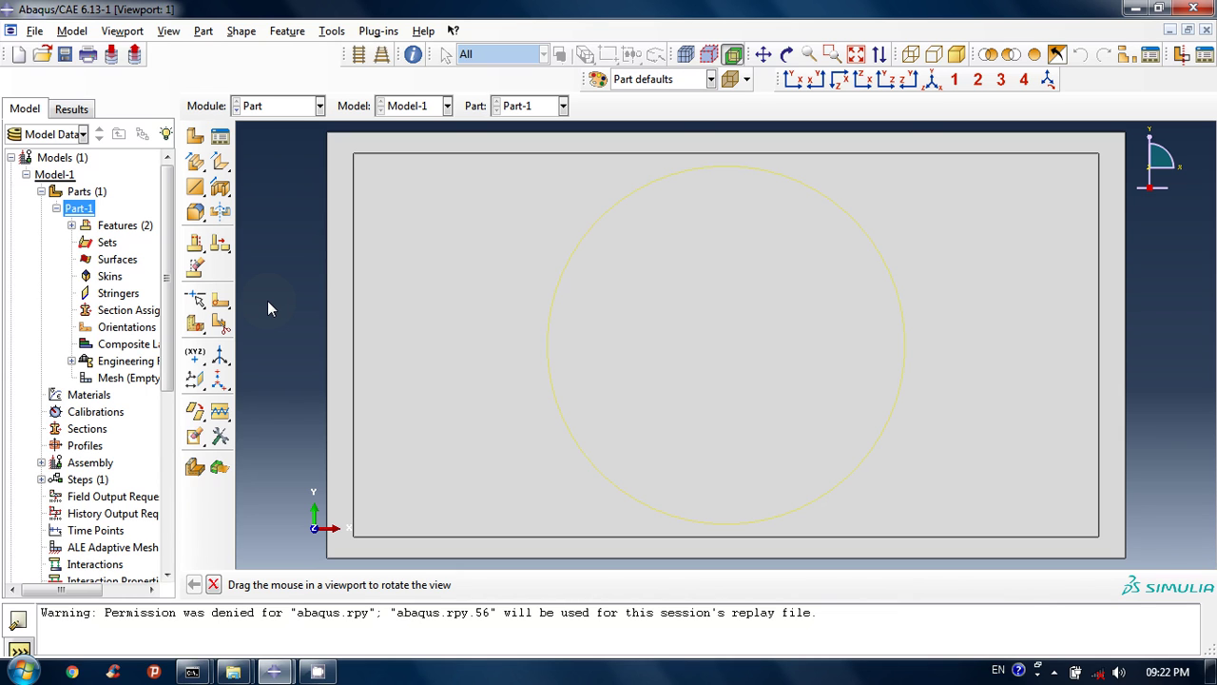
drag(267, 301, 557, 360)
key(Escape)
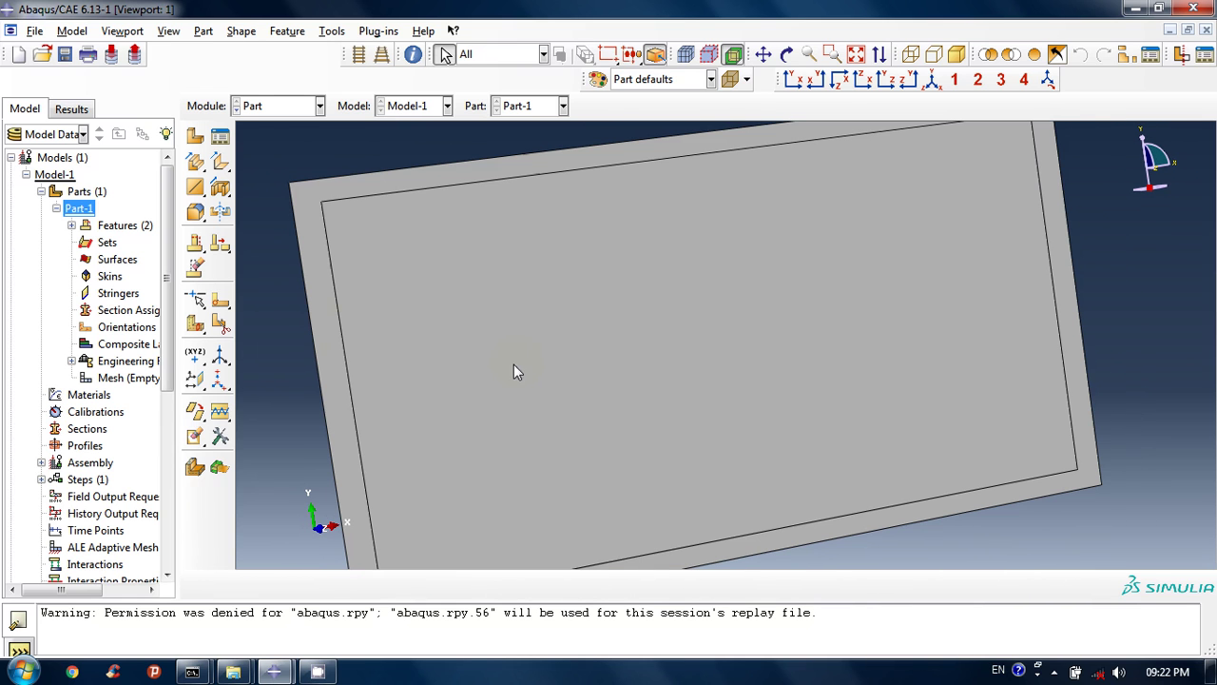
ctrl+alt+drag(688, 326, 746, 362)
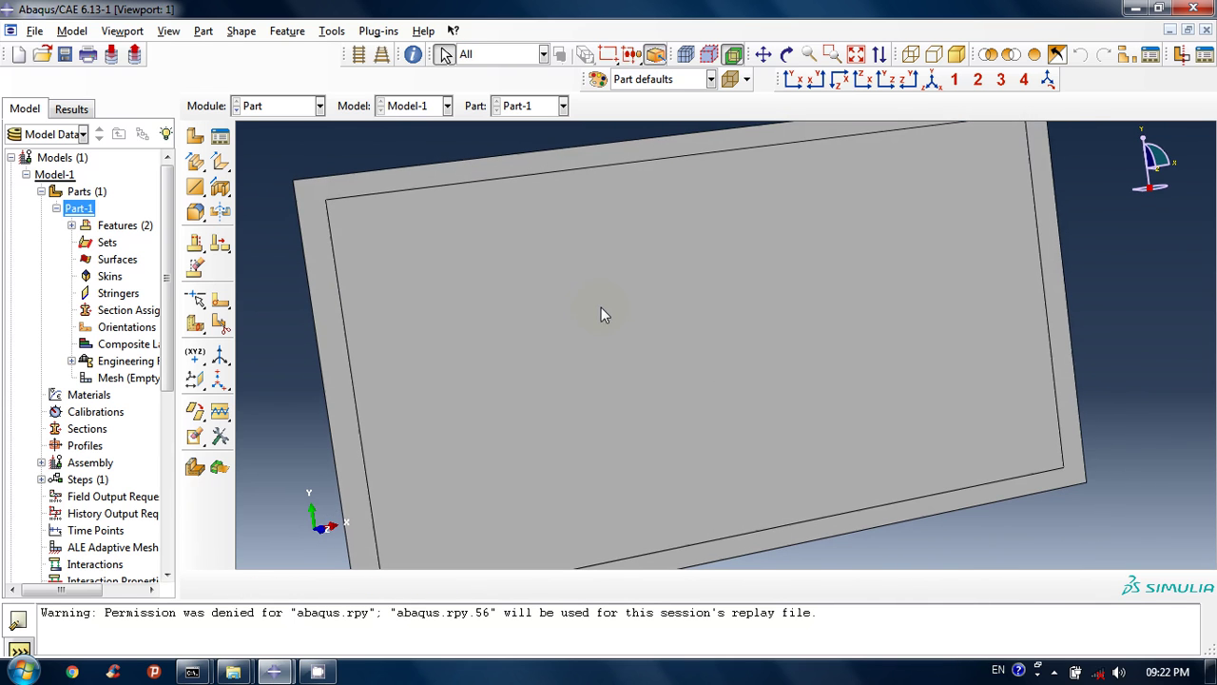
mouse_move(601, 297)
ctrl+alt+mouse_down()
mouse_move(758, 334)
mouse_move(815, 320)
mouse_move(716, 272)
mouse_move(652, 260)
mouse_move(733, 269)
mouse_move(878, 345)
ctrl+alt+mouse_up()
ctrl+alt+drag(707, 271, 730, 287)
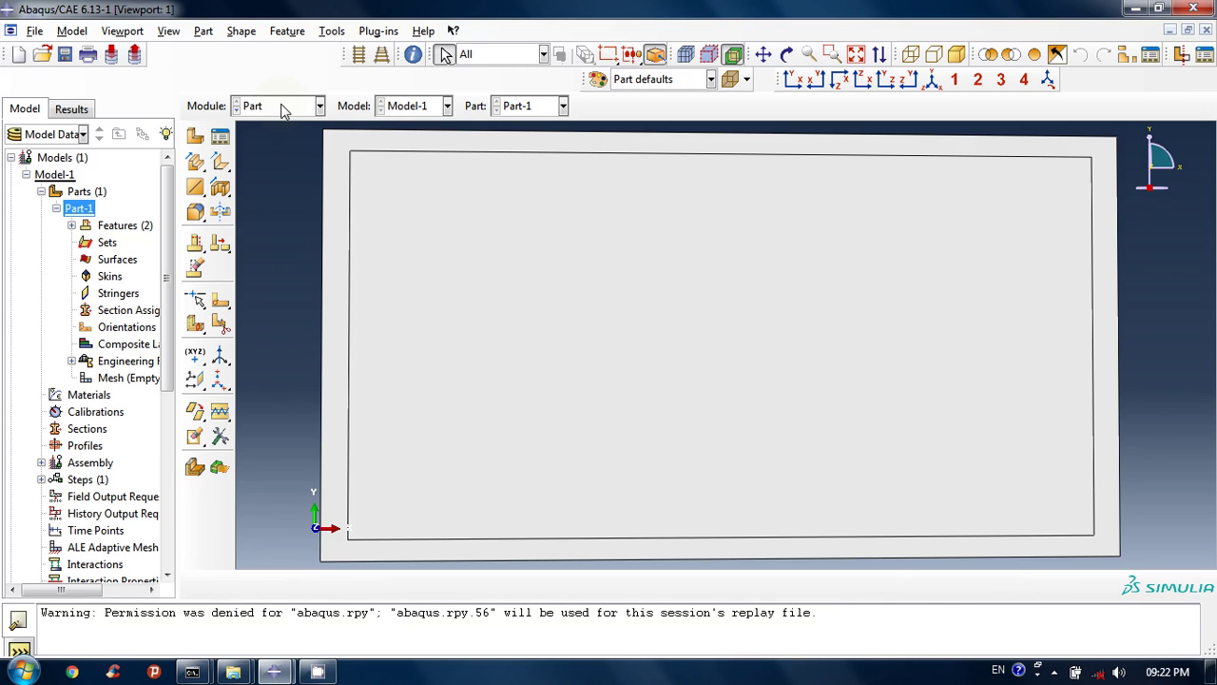
Switch to the Property module and open the Material Manager
click(281, 107)
click(288, 142)
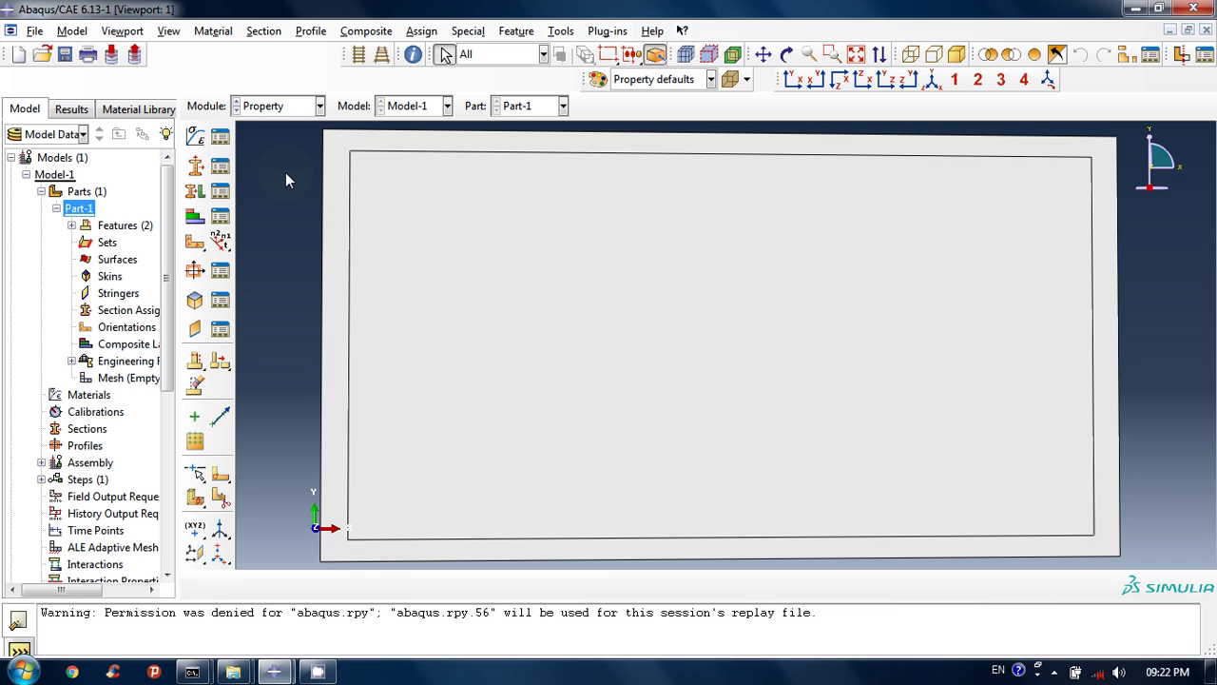
click(213, 31)
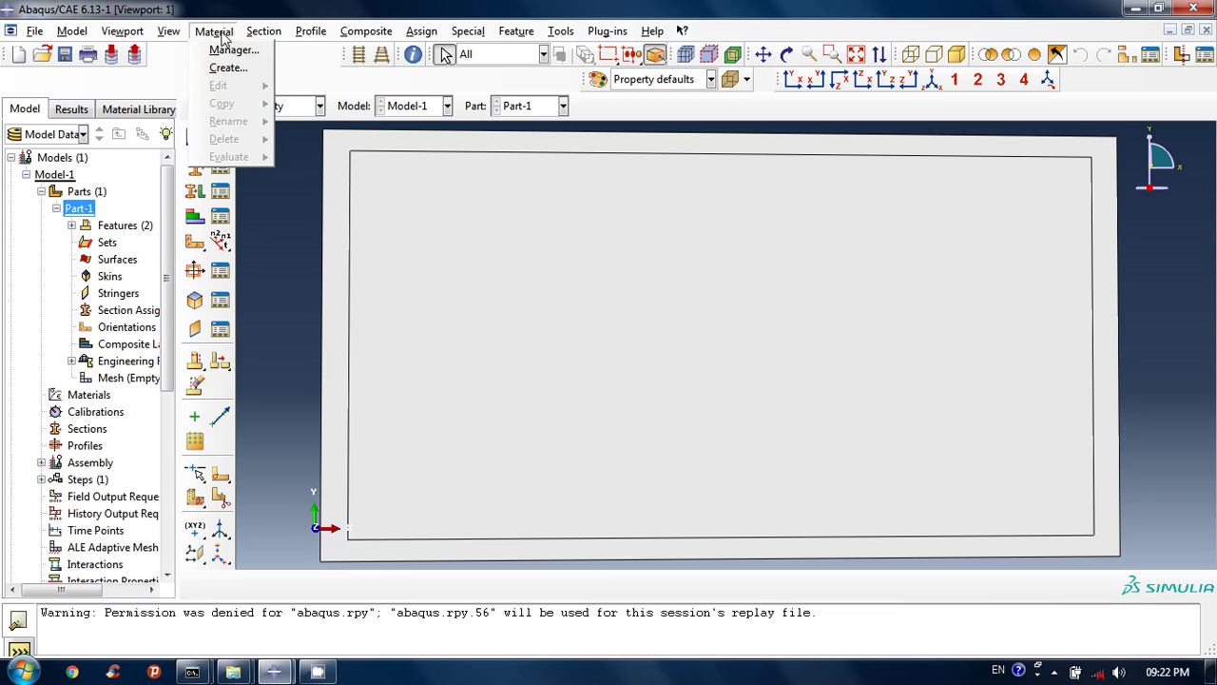
click(213, 31)
click(213, 31)
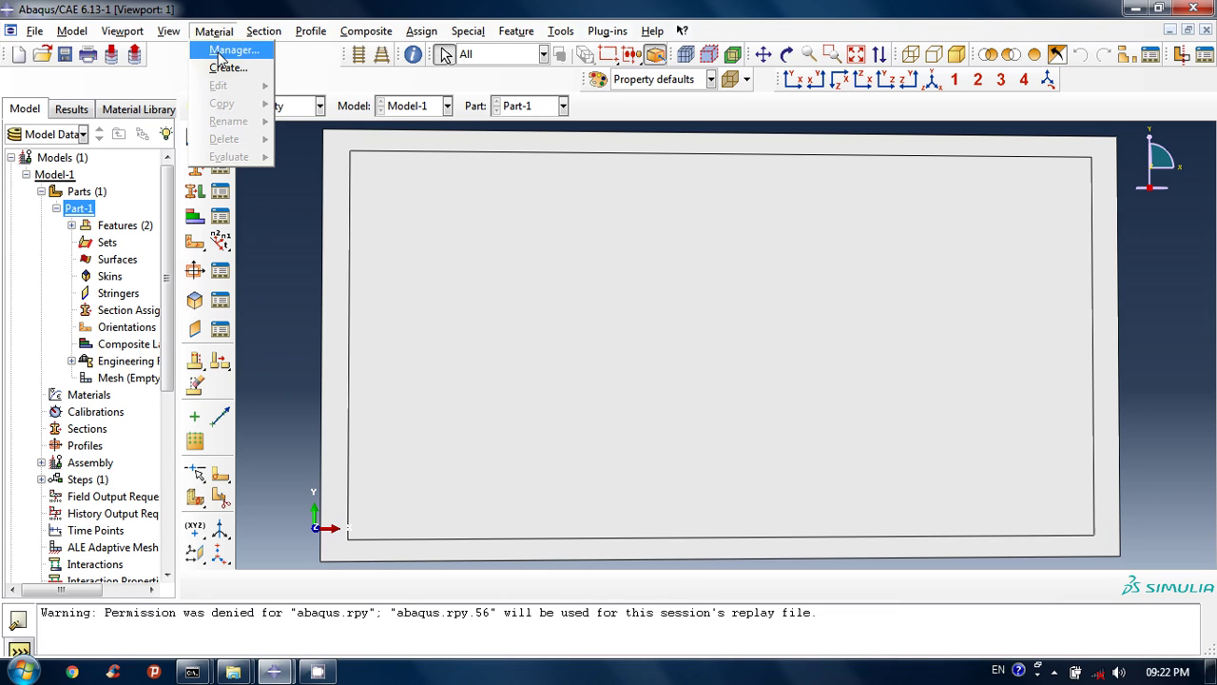
click(231, 50)
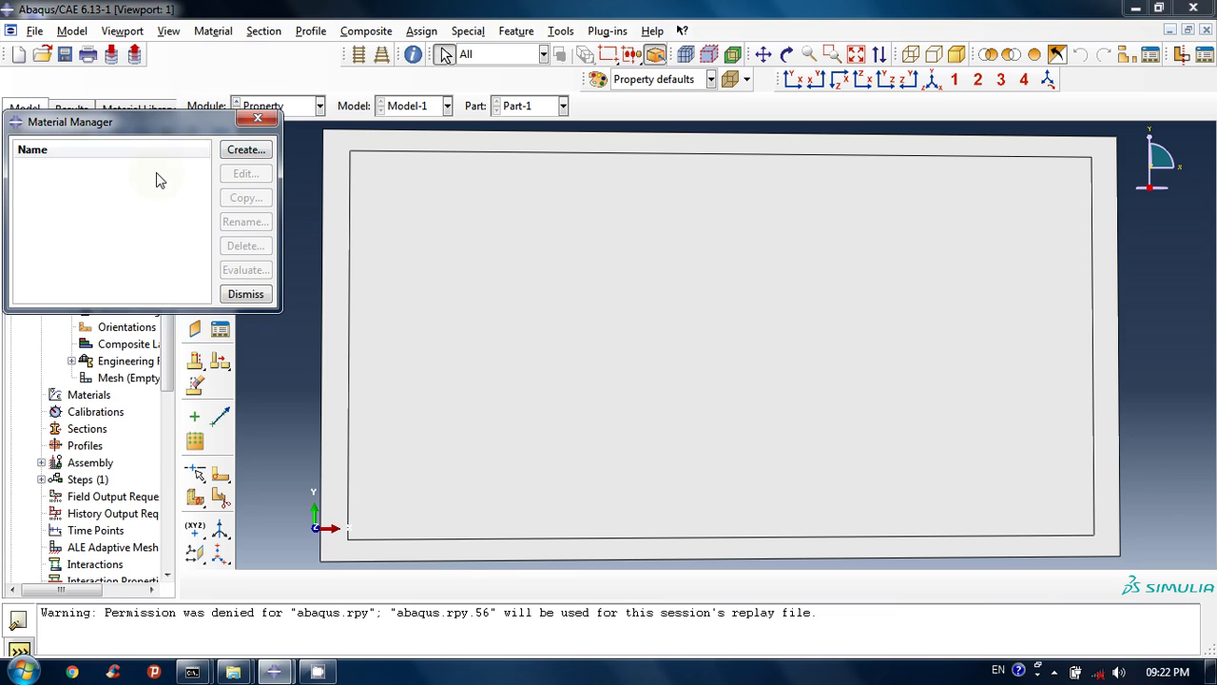
Create a new material and give it a uniform mass density of 1200
click(242, 150)
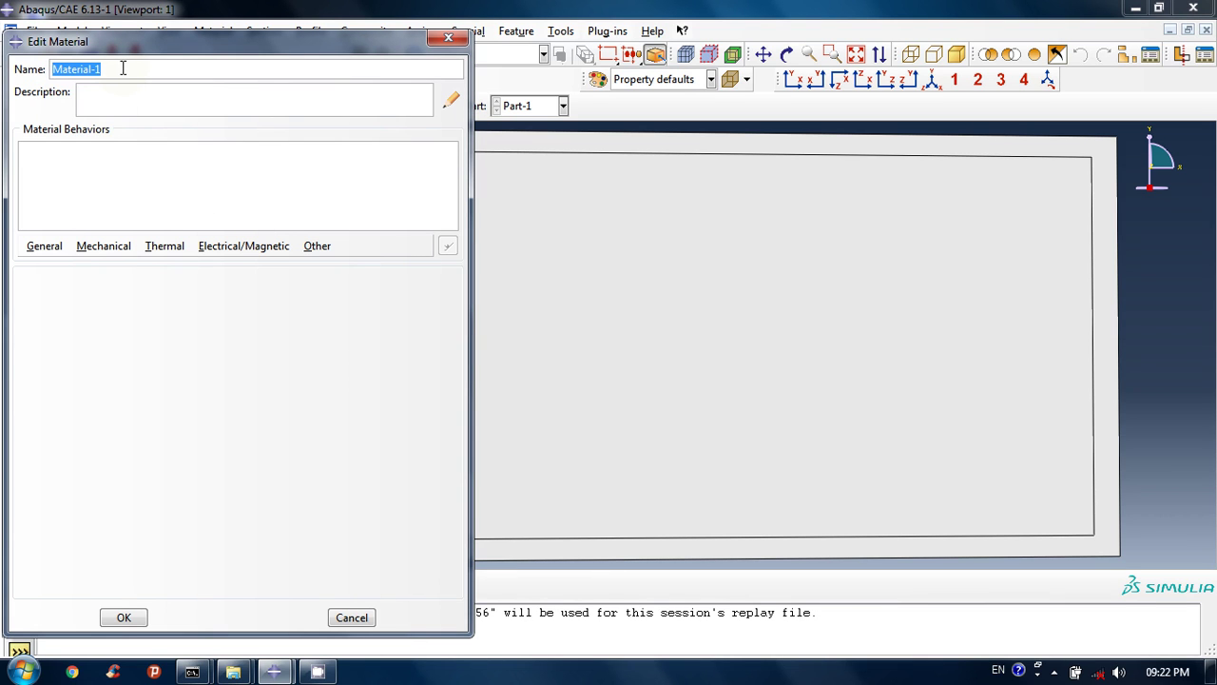
click(46, 248)
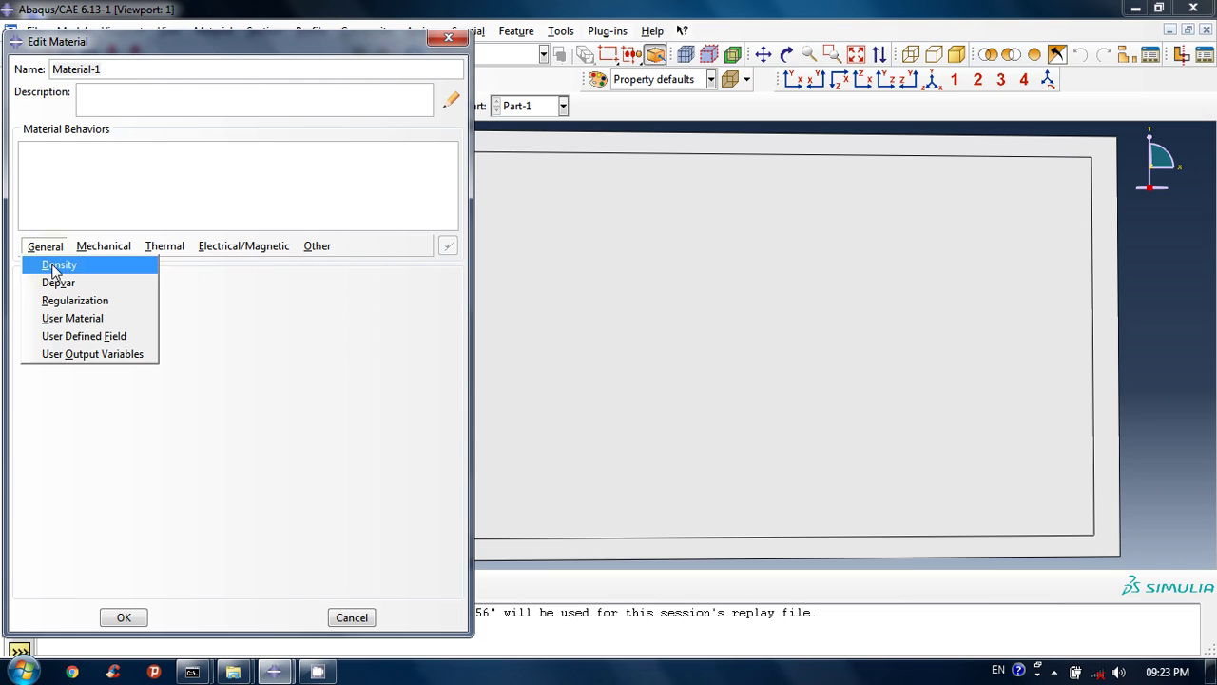
click(54, 266)
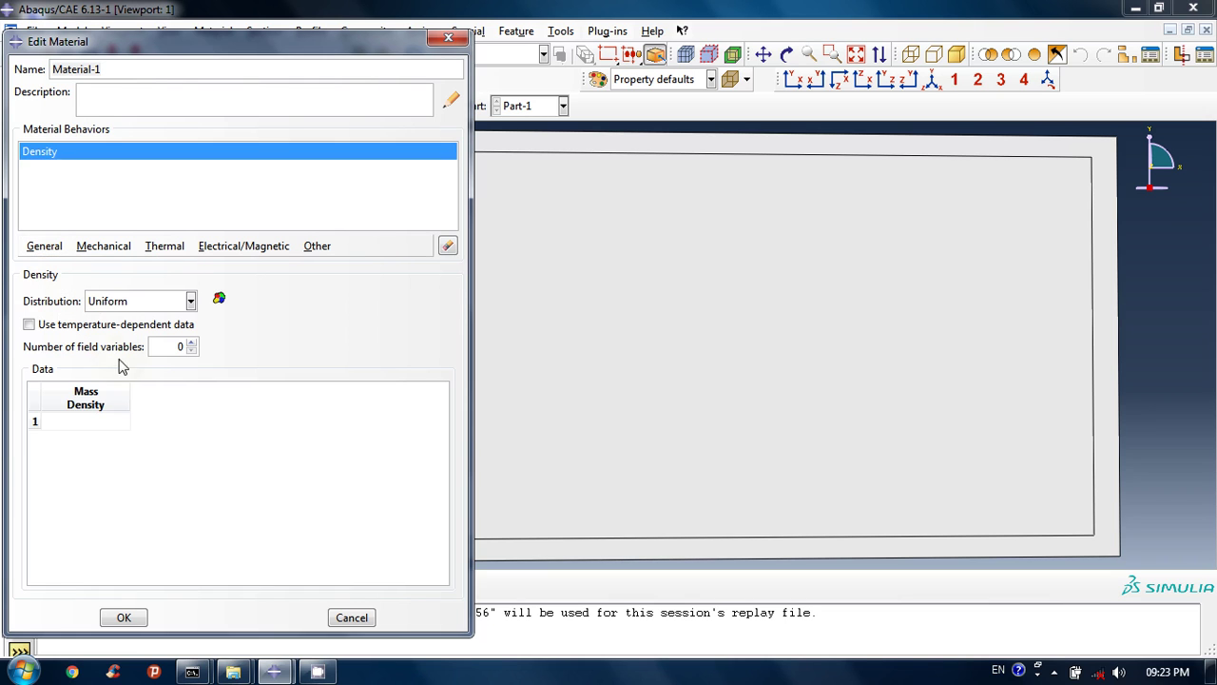
click(101, 421)
click(95, 422)
text(1200)
key(Return)
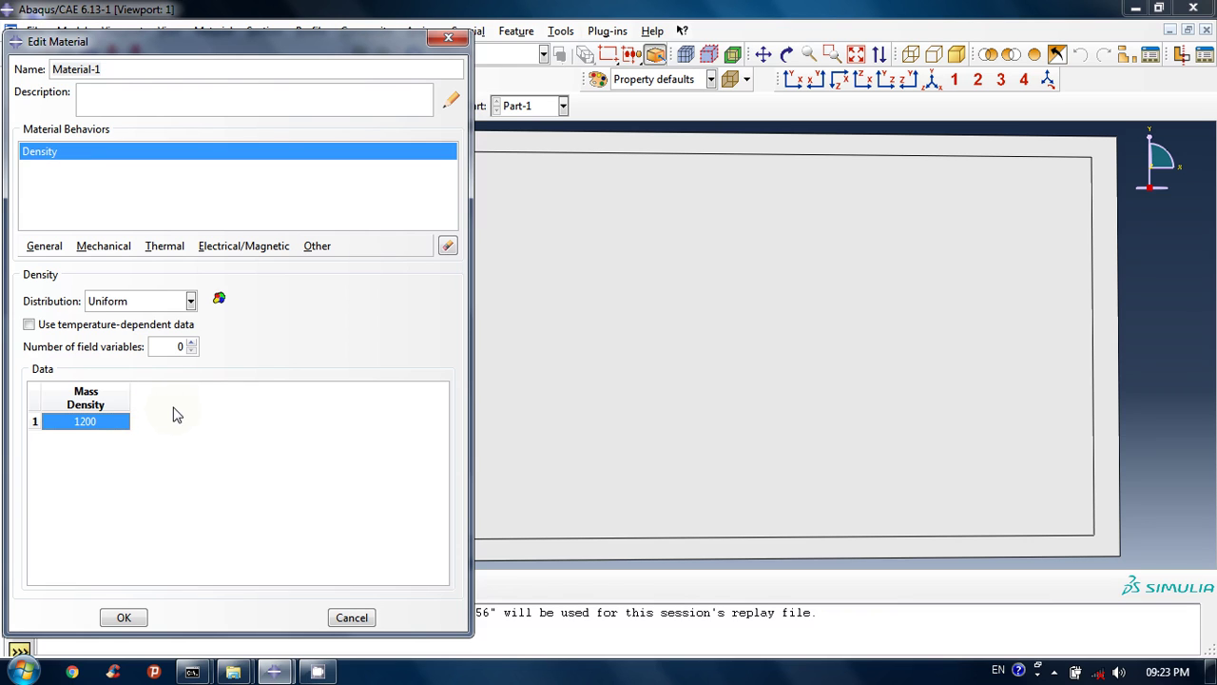
Add isotropic elastic behavior with Young's modulus 200e9 and Poisson's ratio 0.3, then save the material and close the Material Manager
click(102, 246)
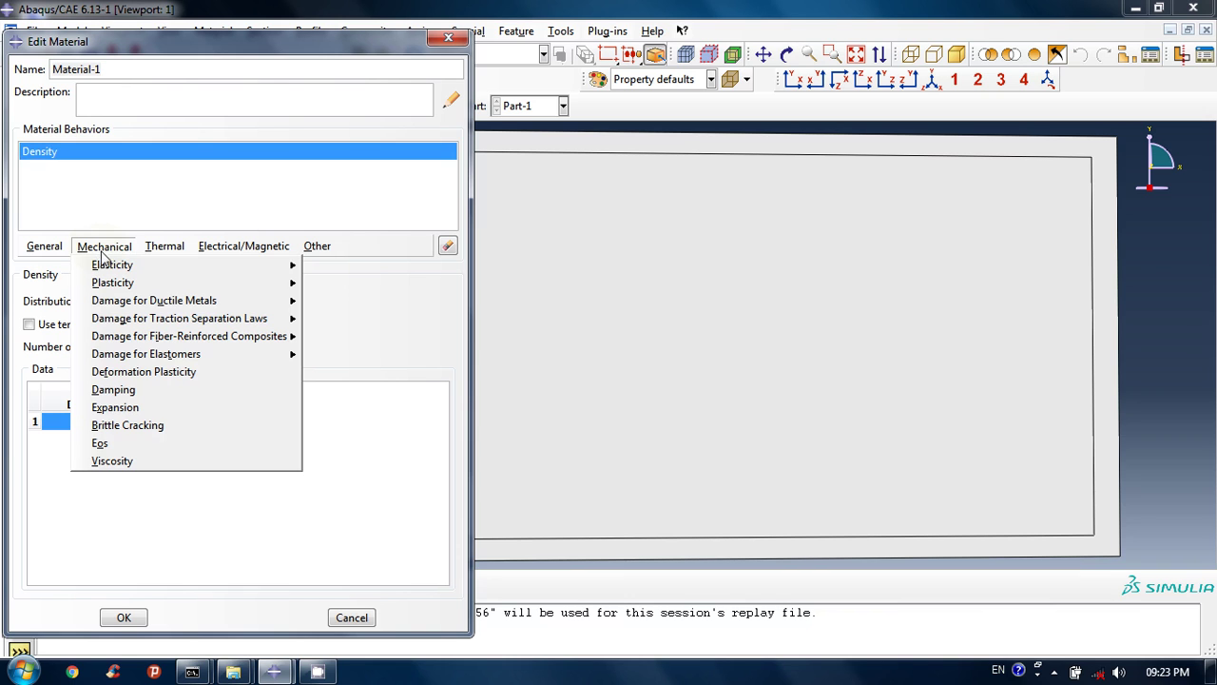
click(111, 246)
click(111, 246)
mouse_move(166, 271)
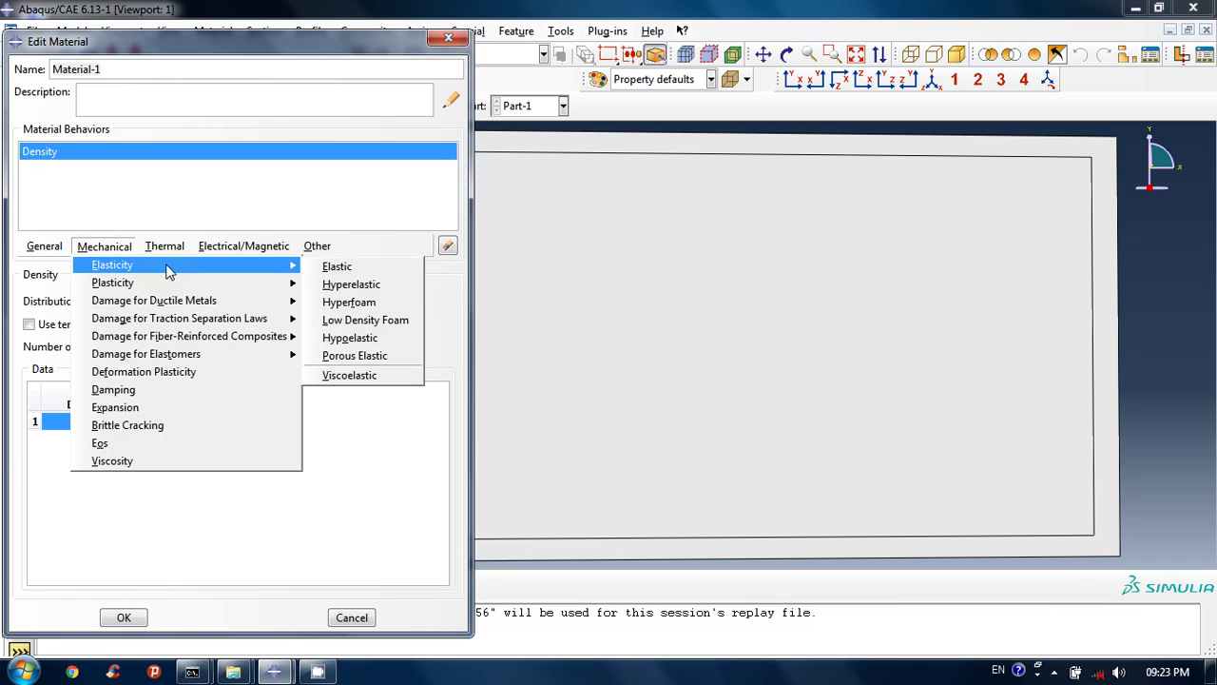
click(369, 273)
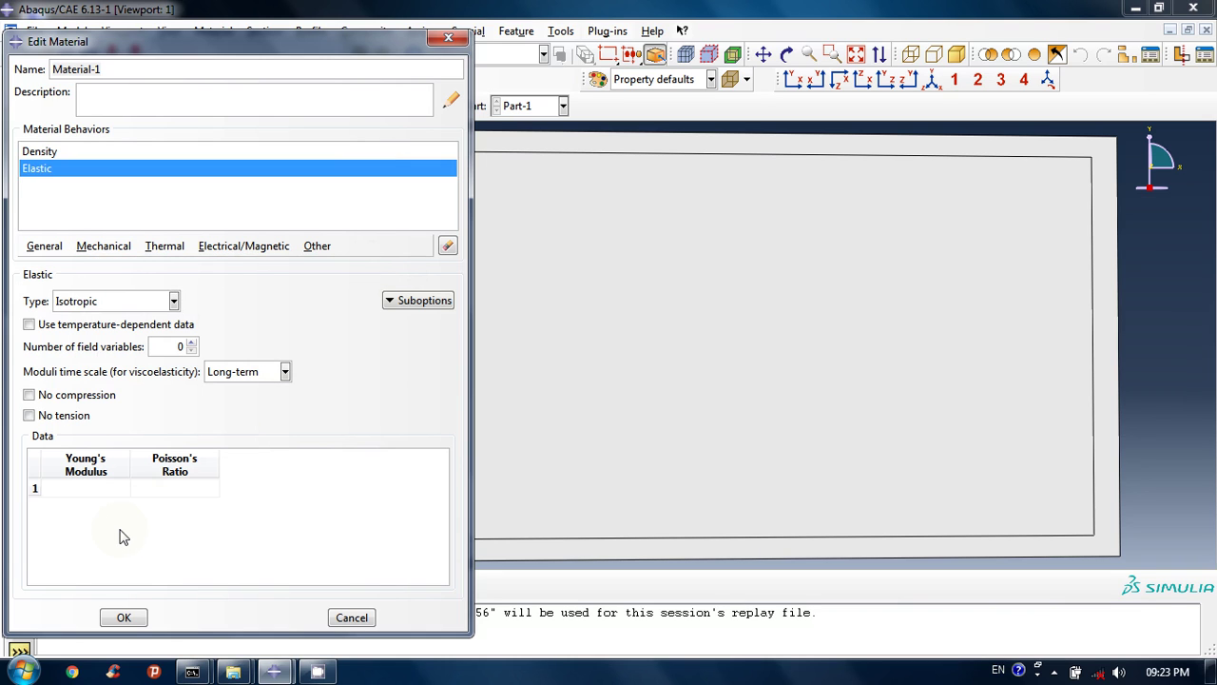
click(76, 490)
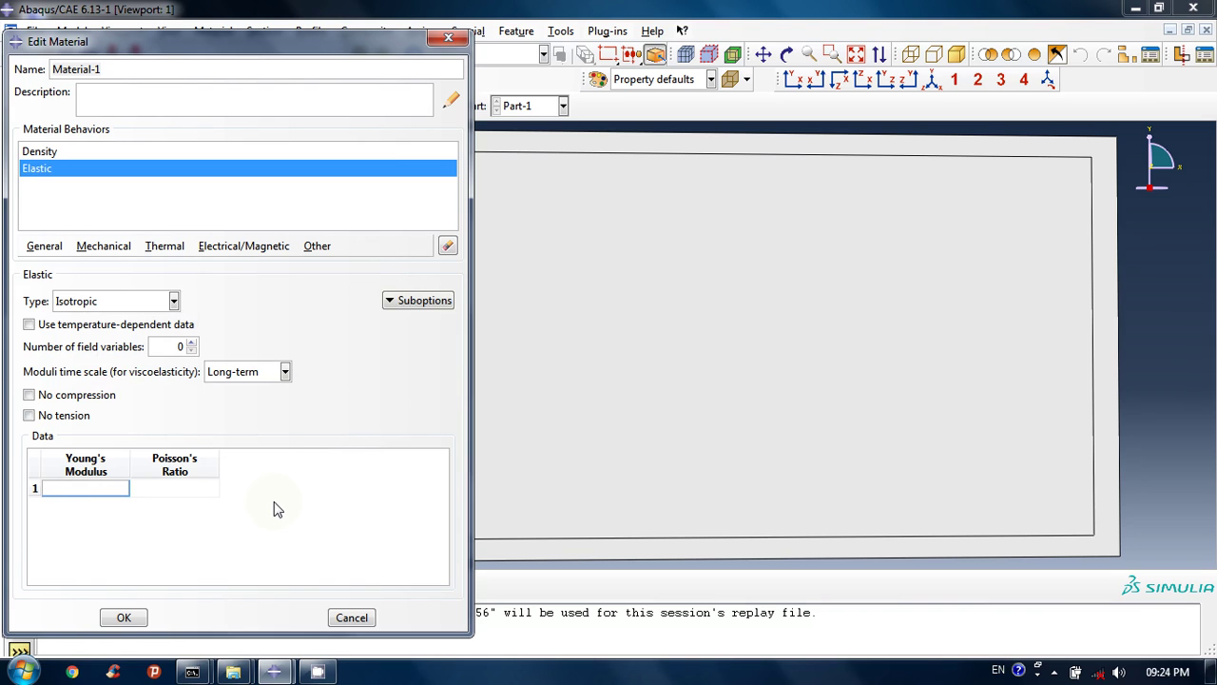
text(200e9)
click(187, 490)
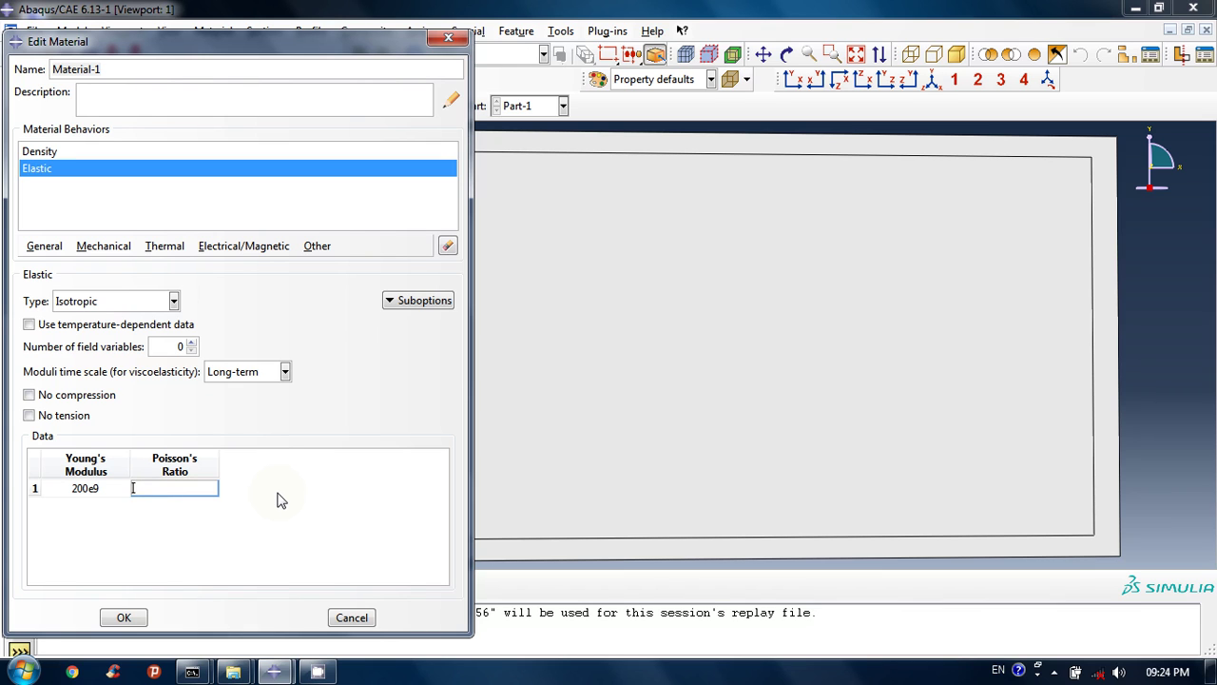
text(0.3)
click(122, 617)
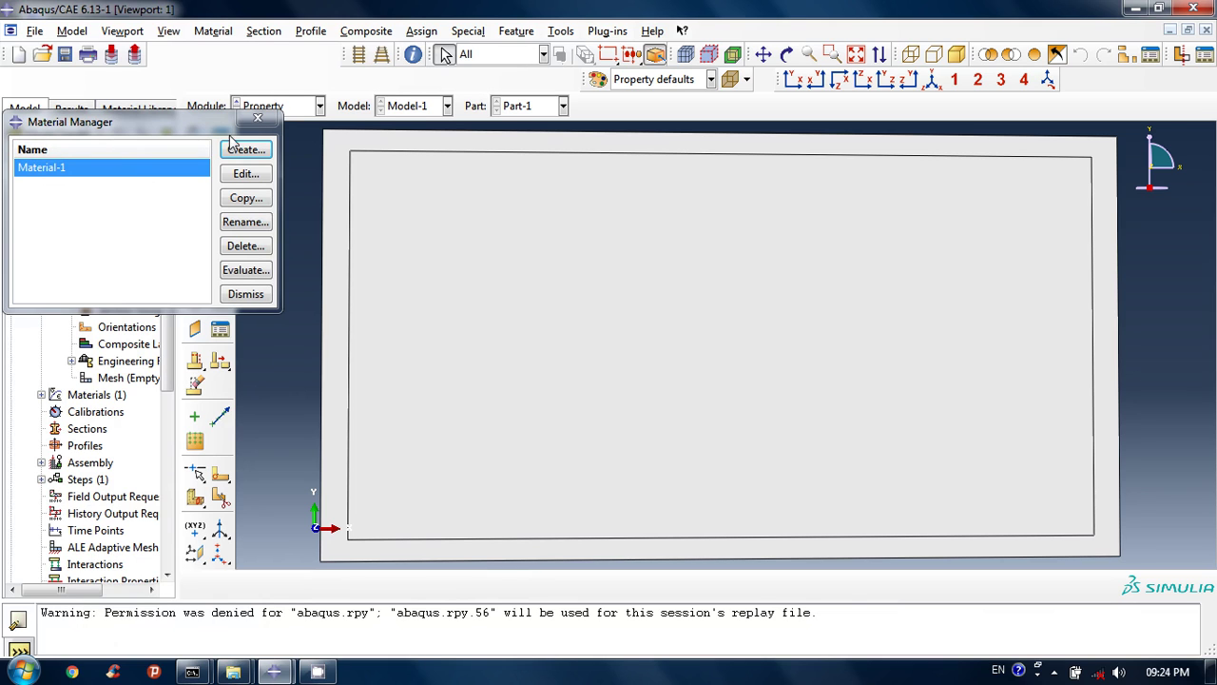
click(255, 294)
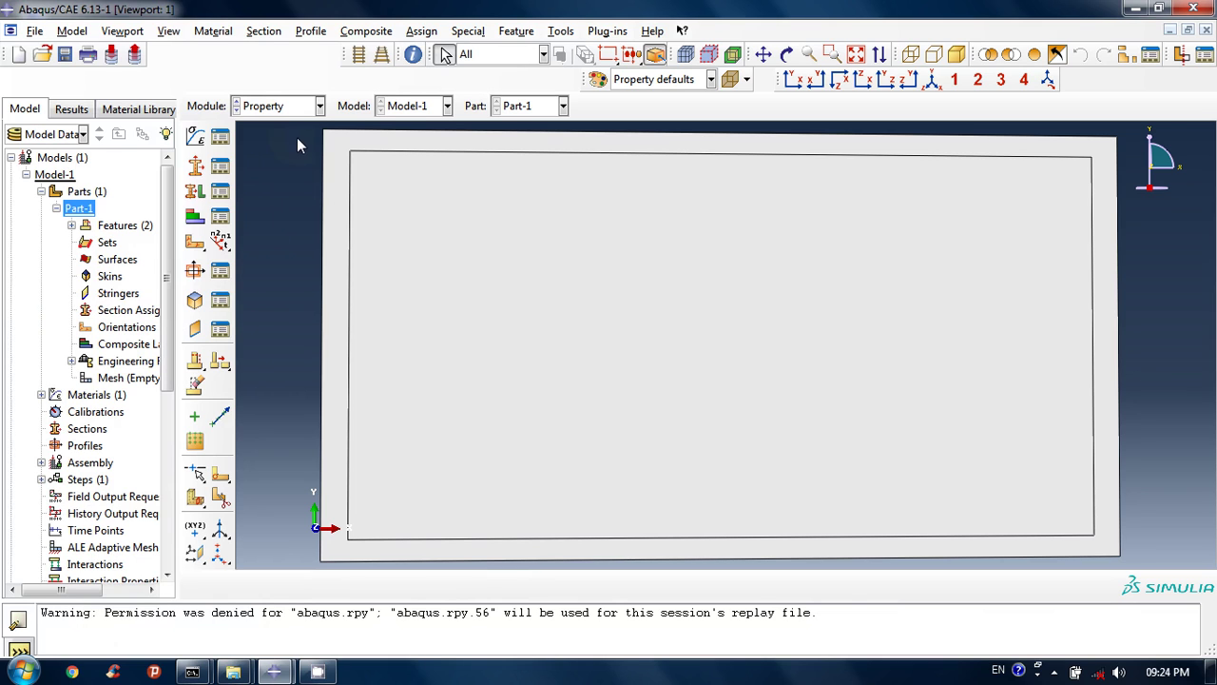
Create a new section of category Shell and type Homogeneous from the Section Manager
click(265, 32)
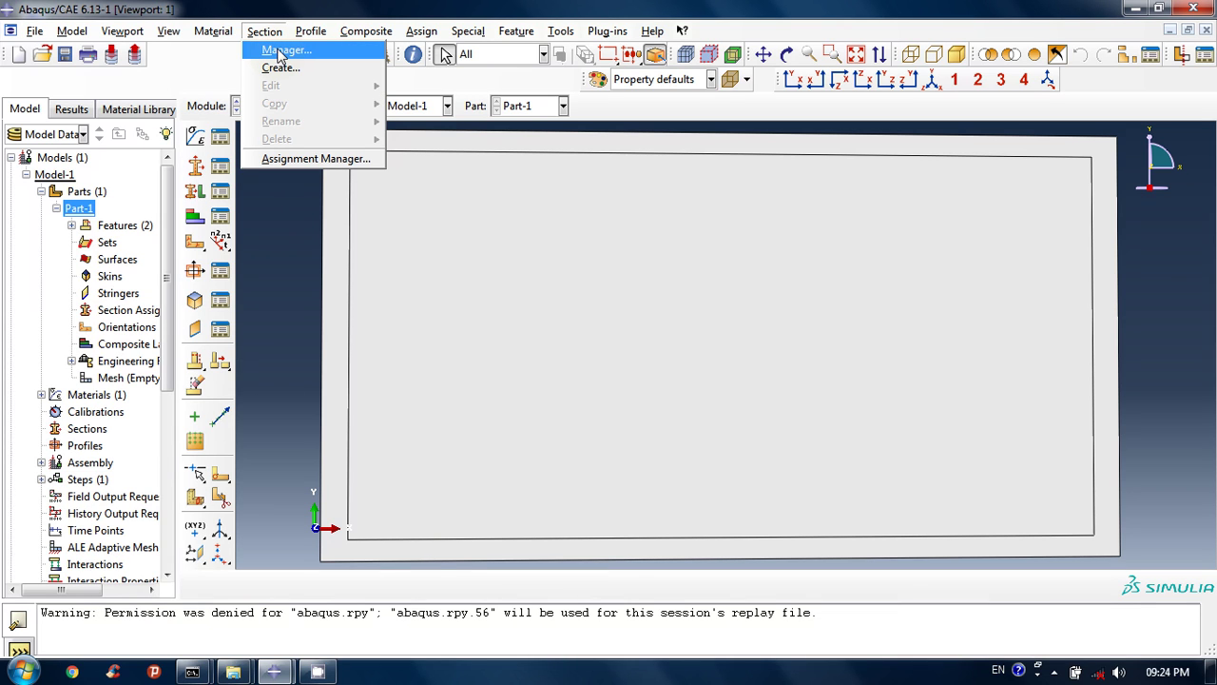
click(278, 50)
click(43, 276)
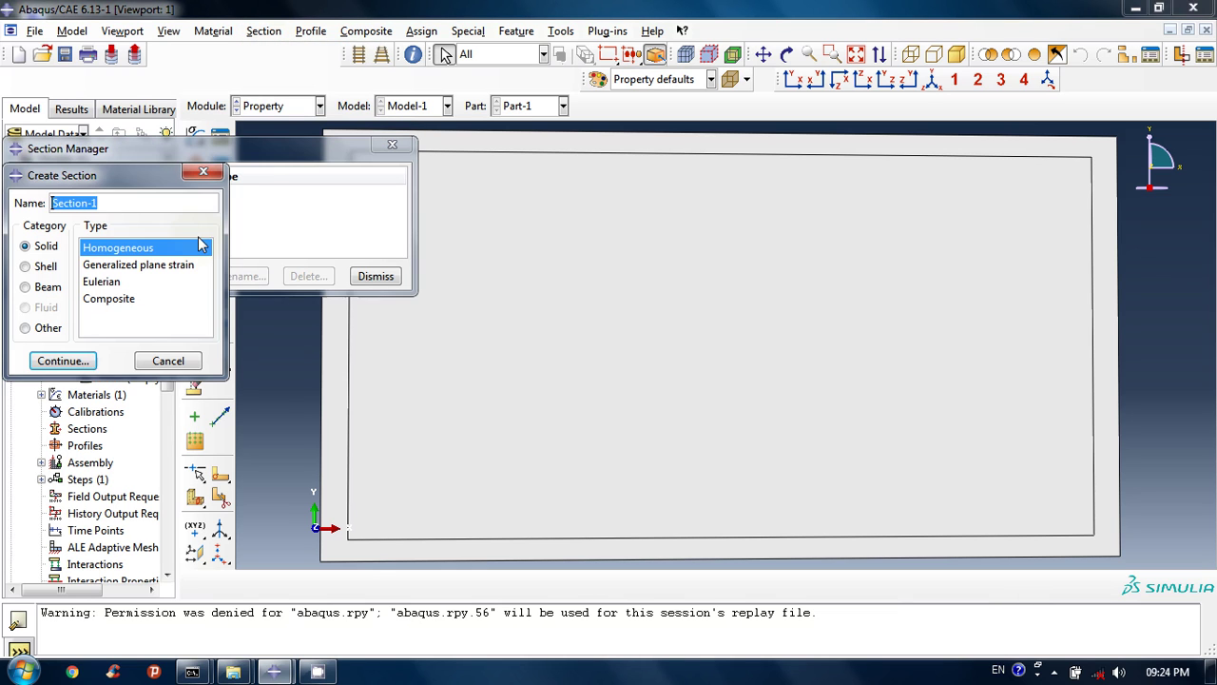
drag(151, 175, 241, 113)
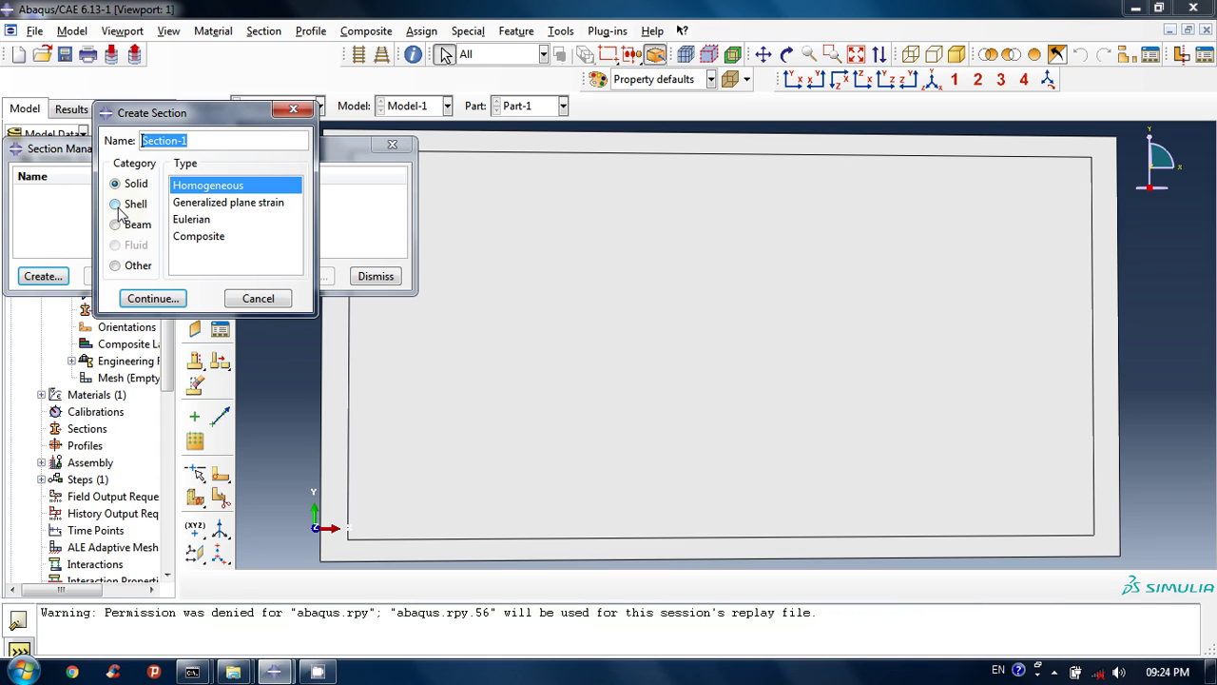
click(115, 205)
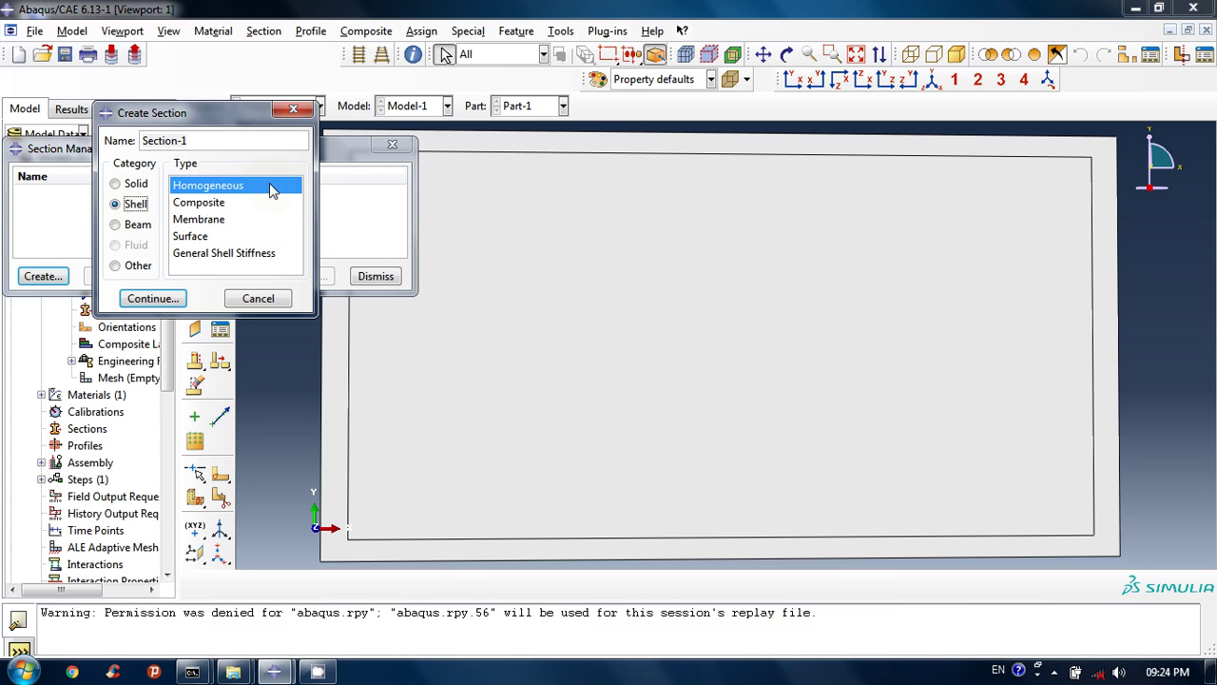
click(169, 300)
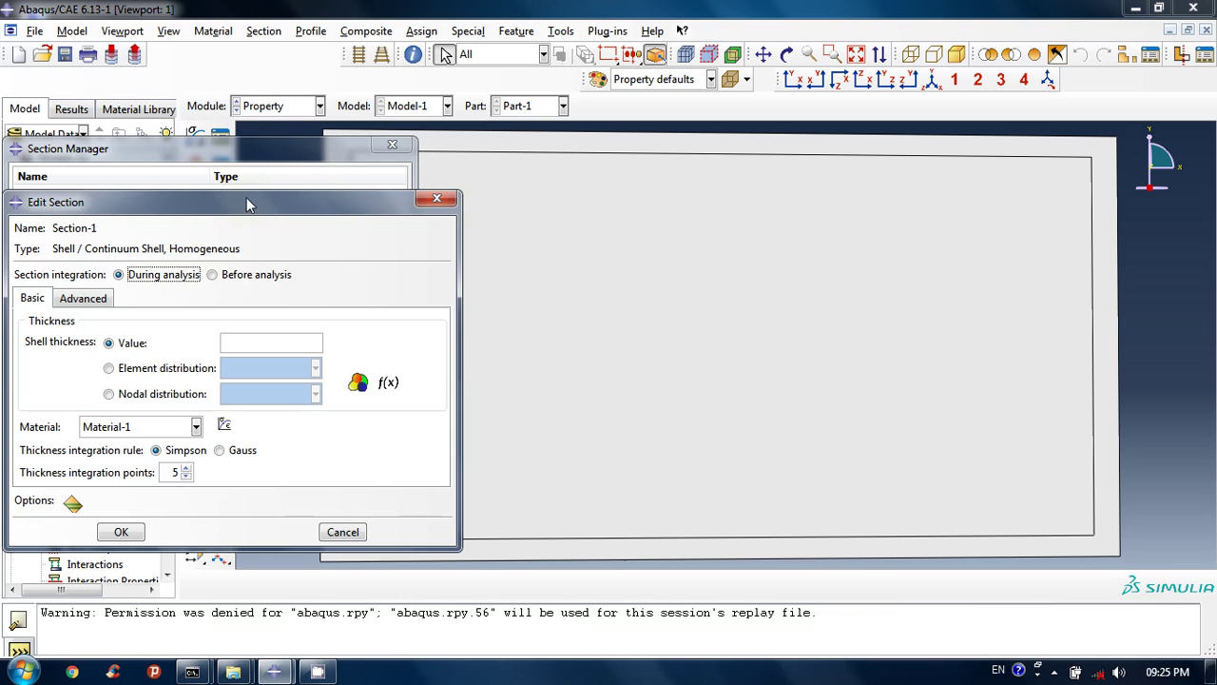
Set the shell thickness to 0.0005 with Material-1, save the section and close the Section Manager
drag(244, 199, 549, 90)
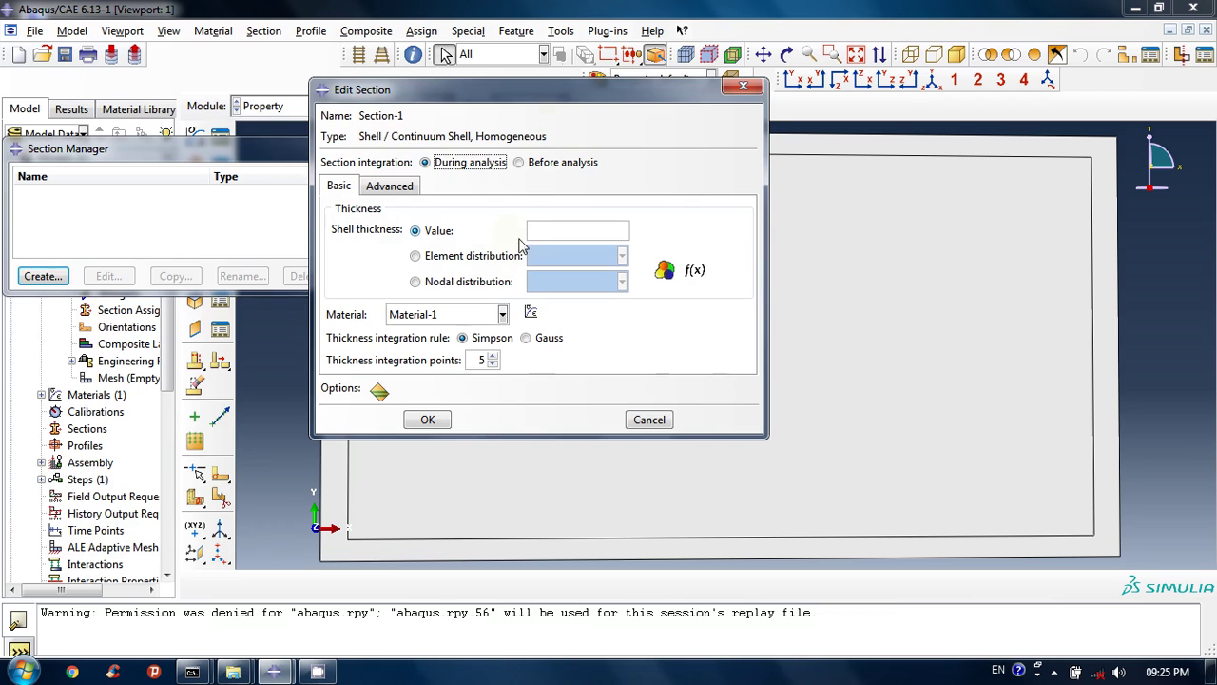
click(569, 234)
text(0.0005)
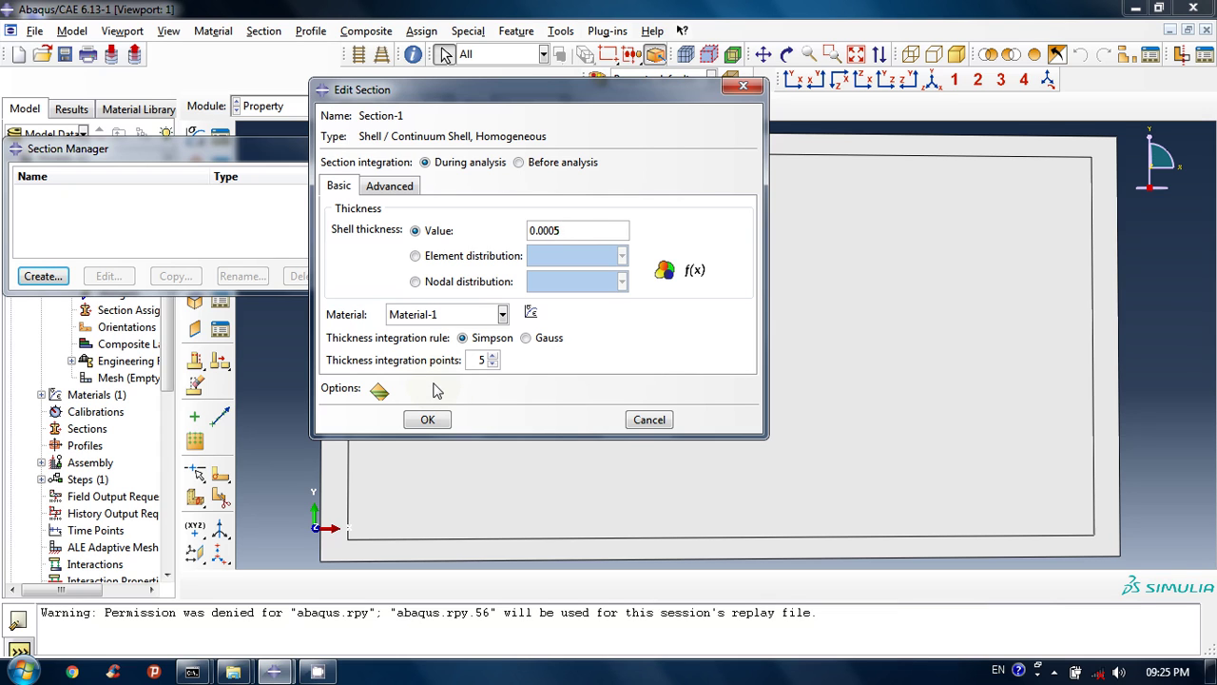
click(440, 316)
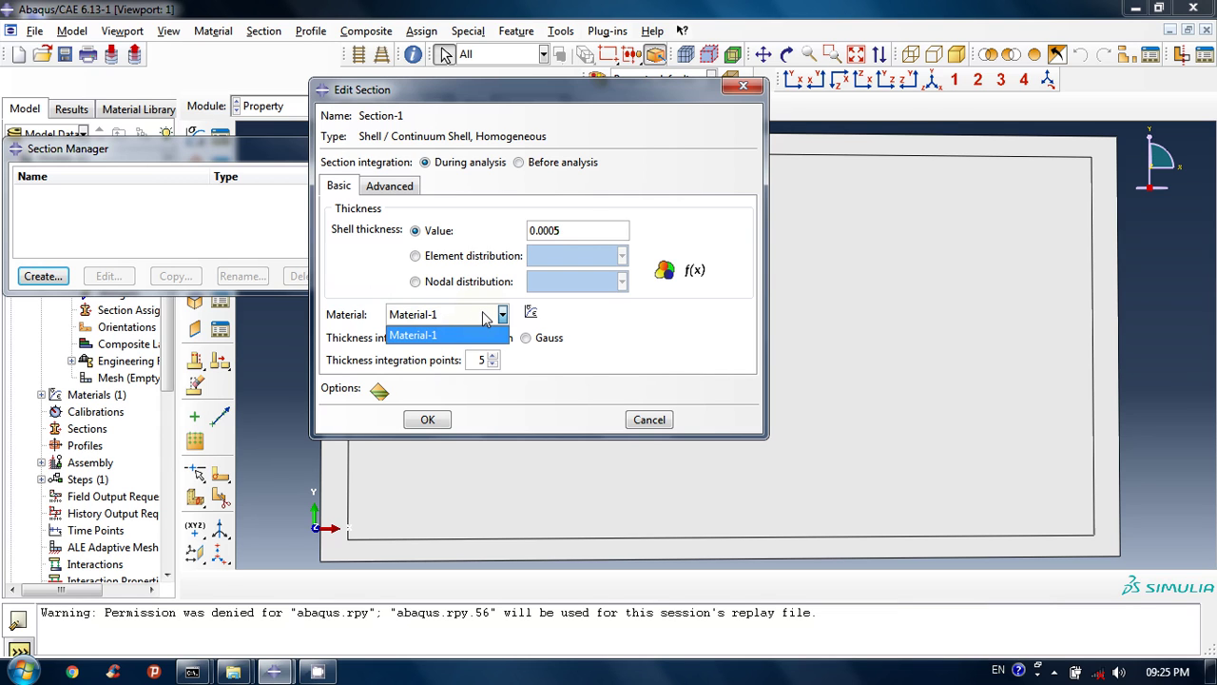
click(484, 318)
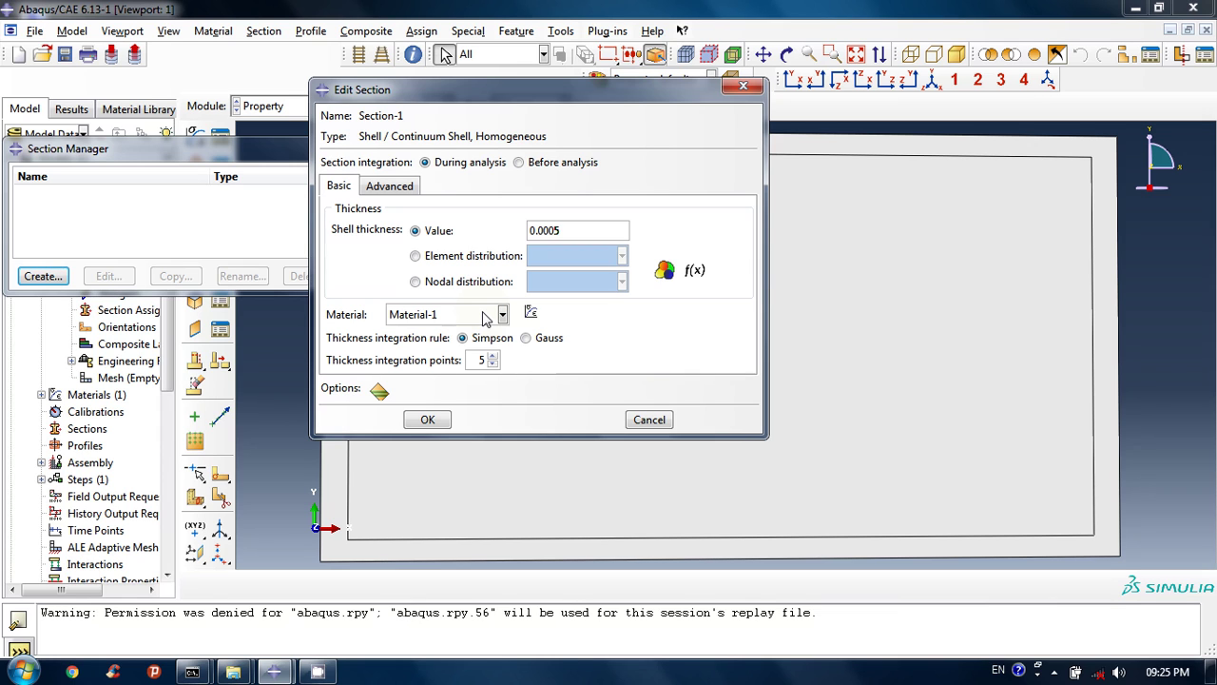
click(428, 419)
click(272, 218)
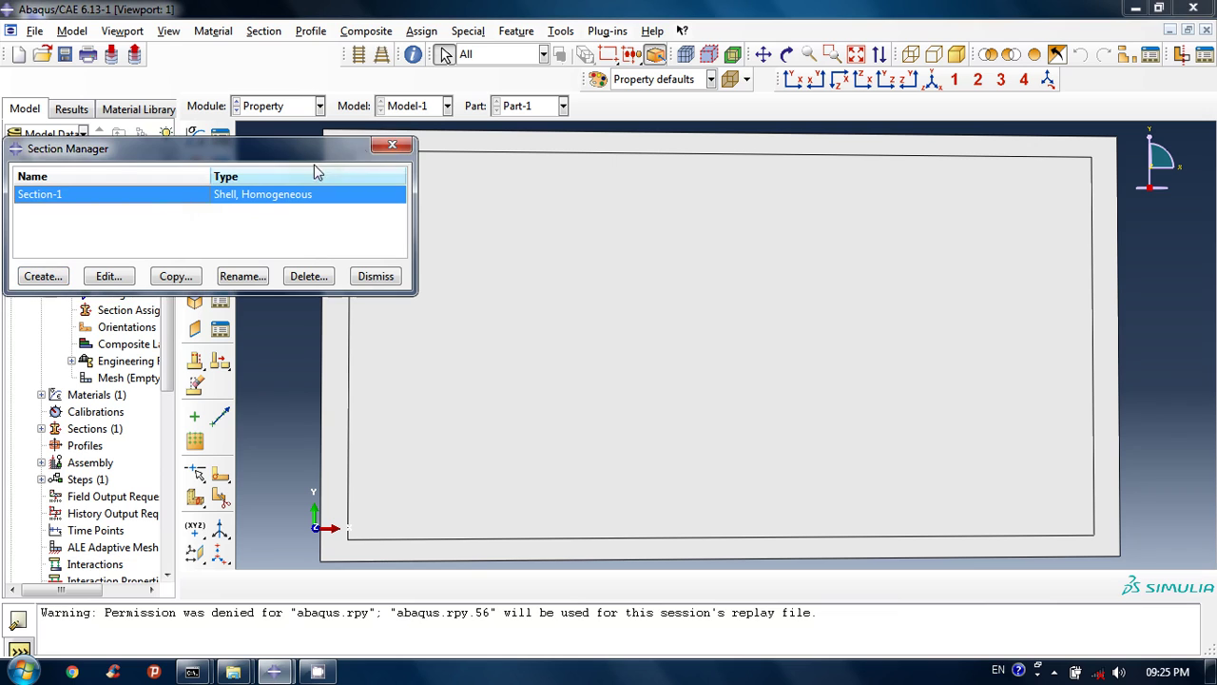
click(389, 147)
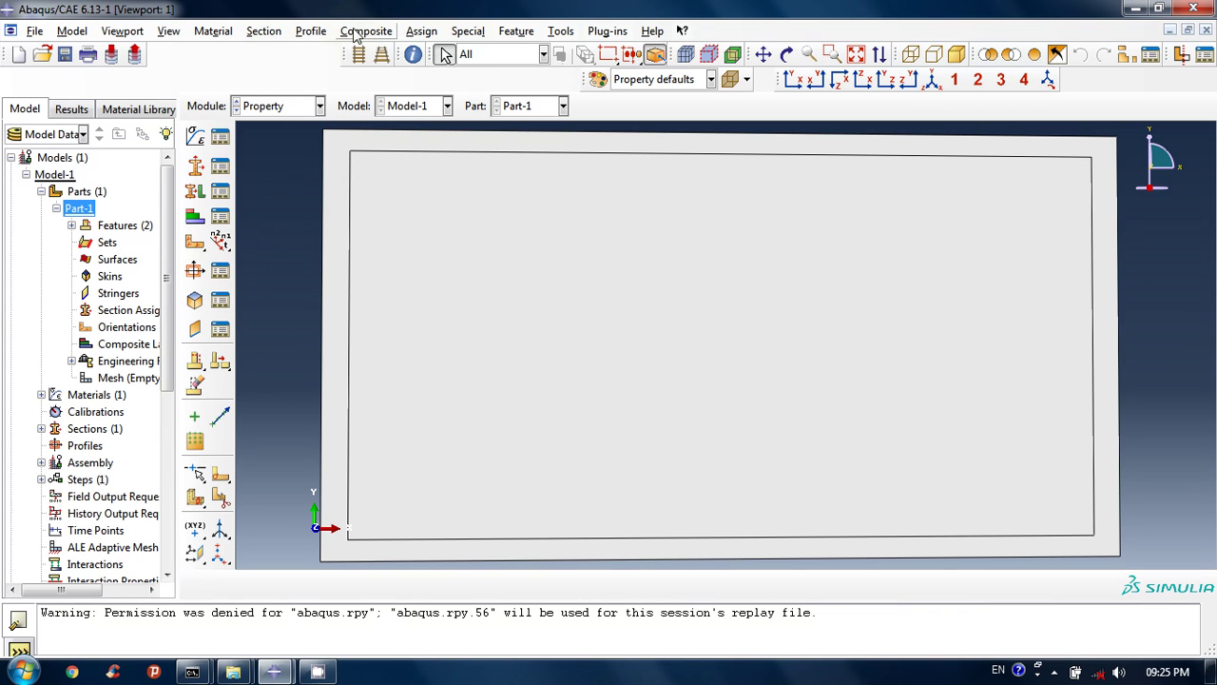
Start a section assignment without creating a set, and select both the inner face and the border face of the shell
click(420, 35)
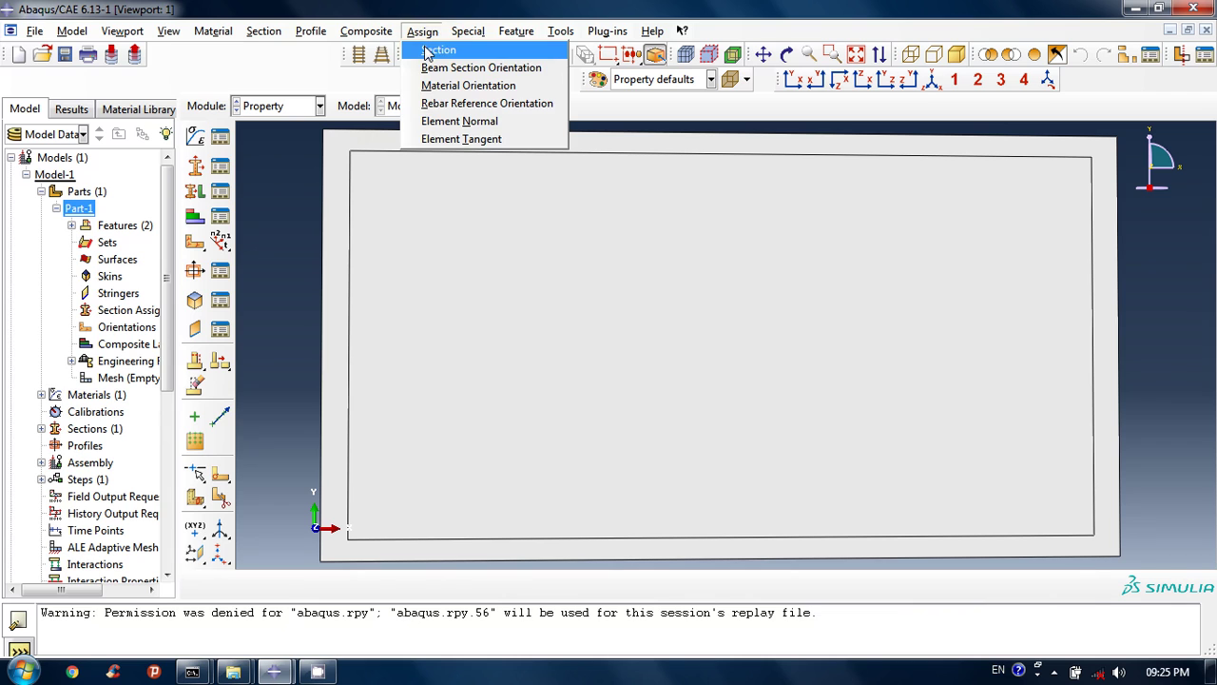
click(433, 50)
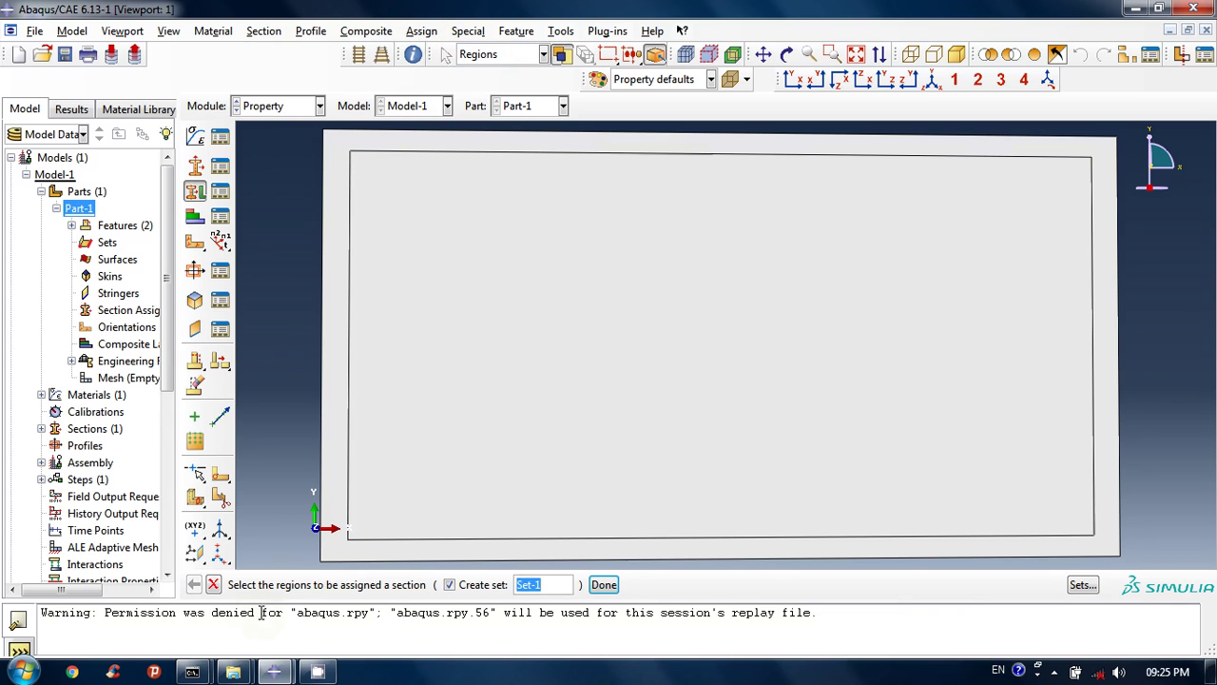
click(448, 584)
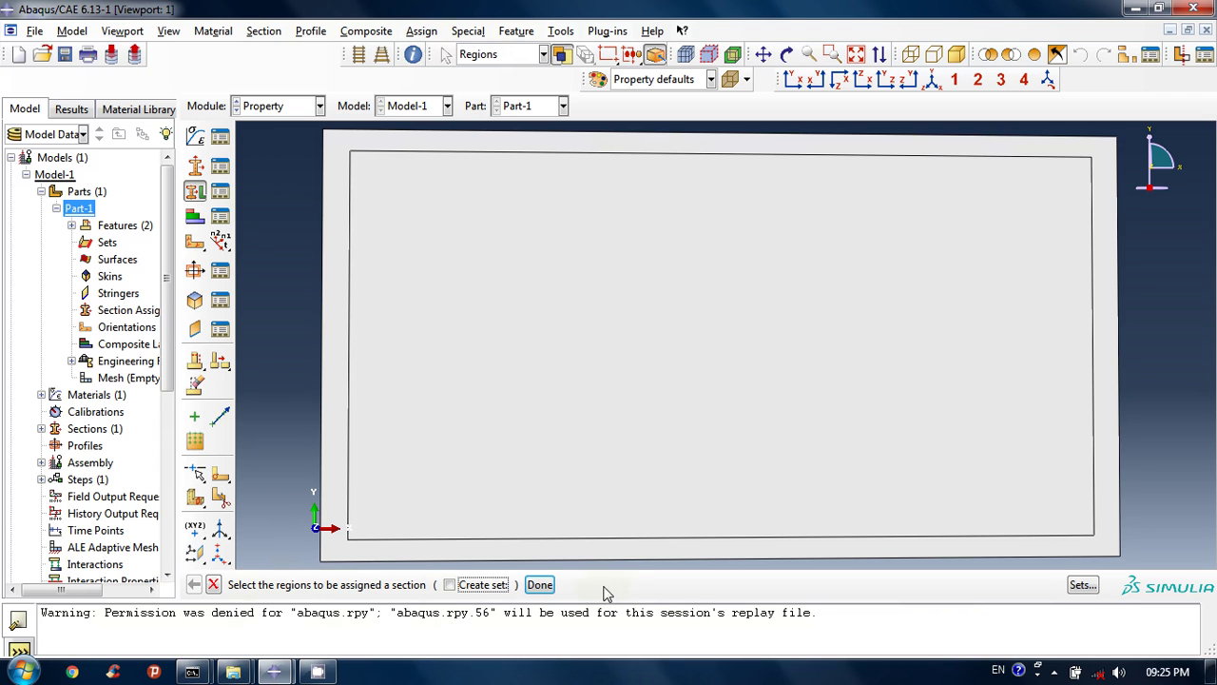
click(448, 418)
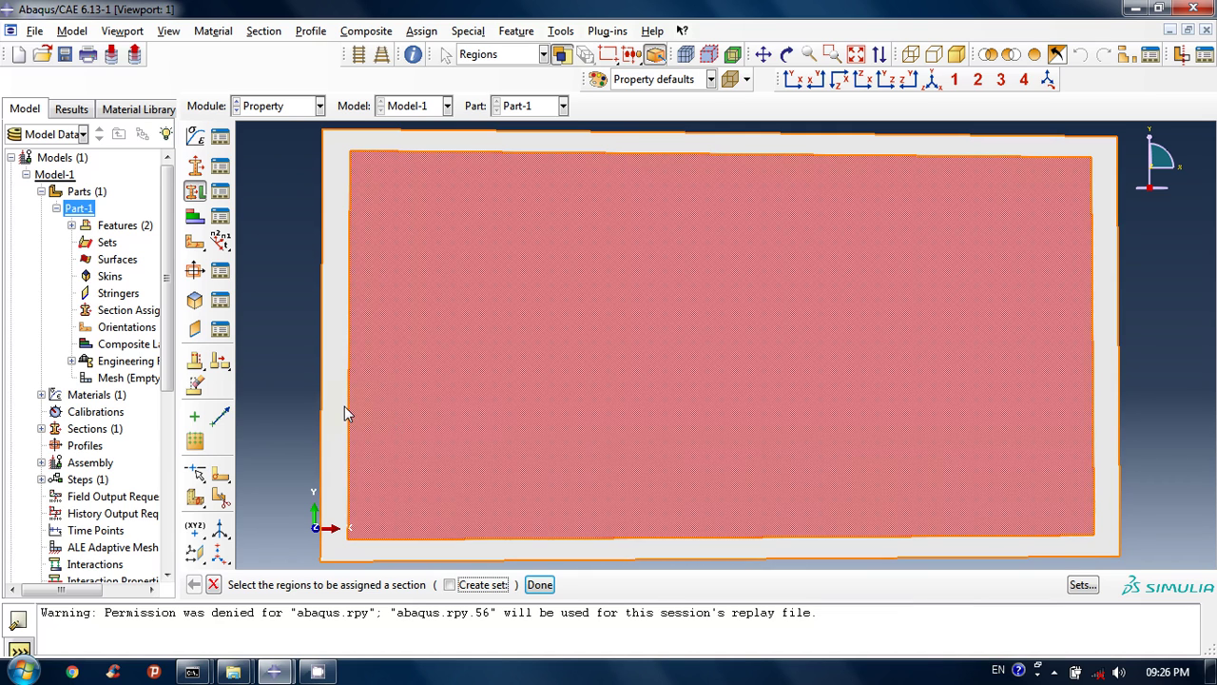
click(292, 384)
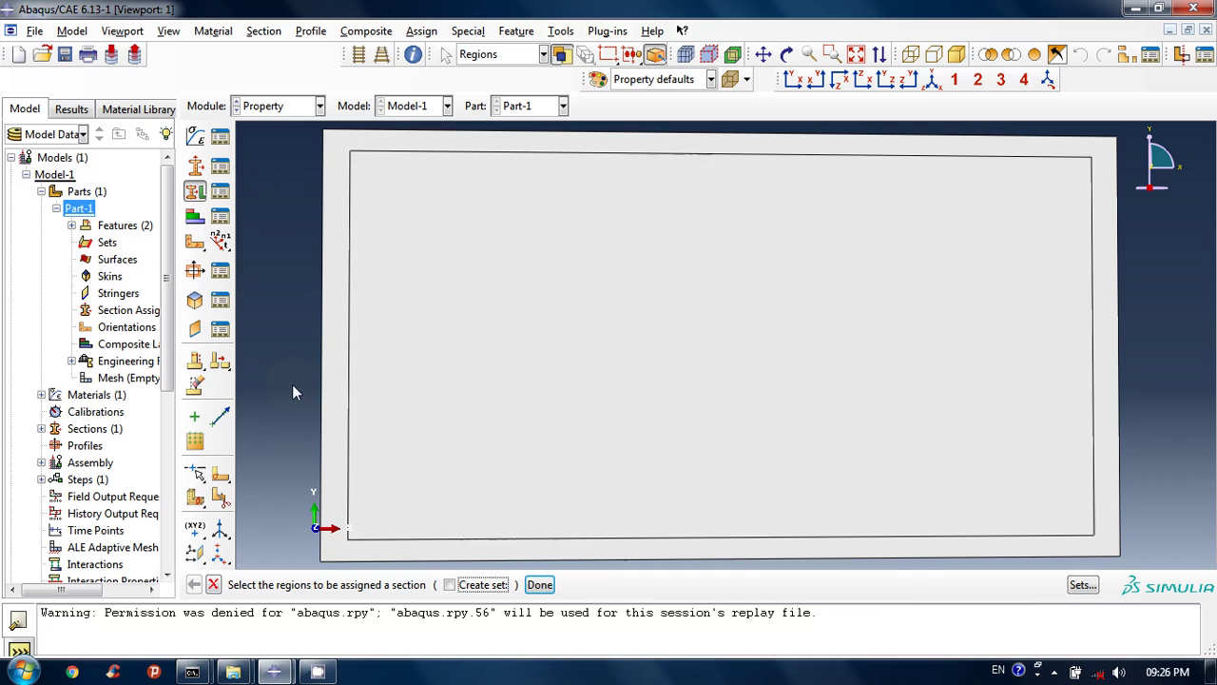
click(419, 385)
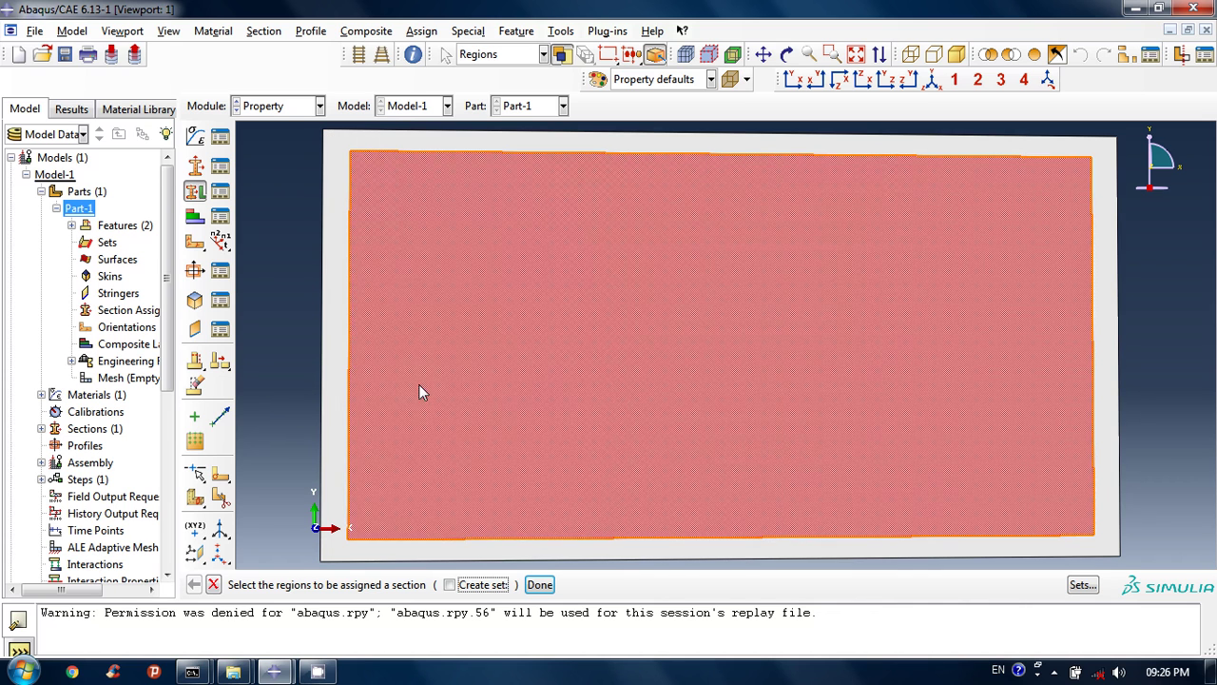
shift+click(336, 372)
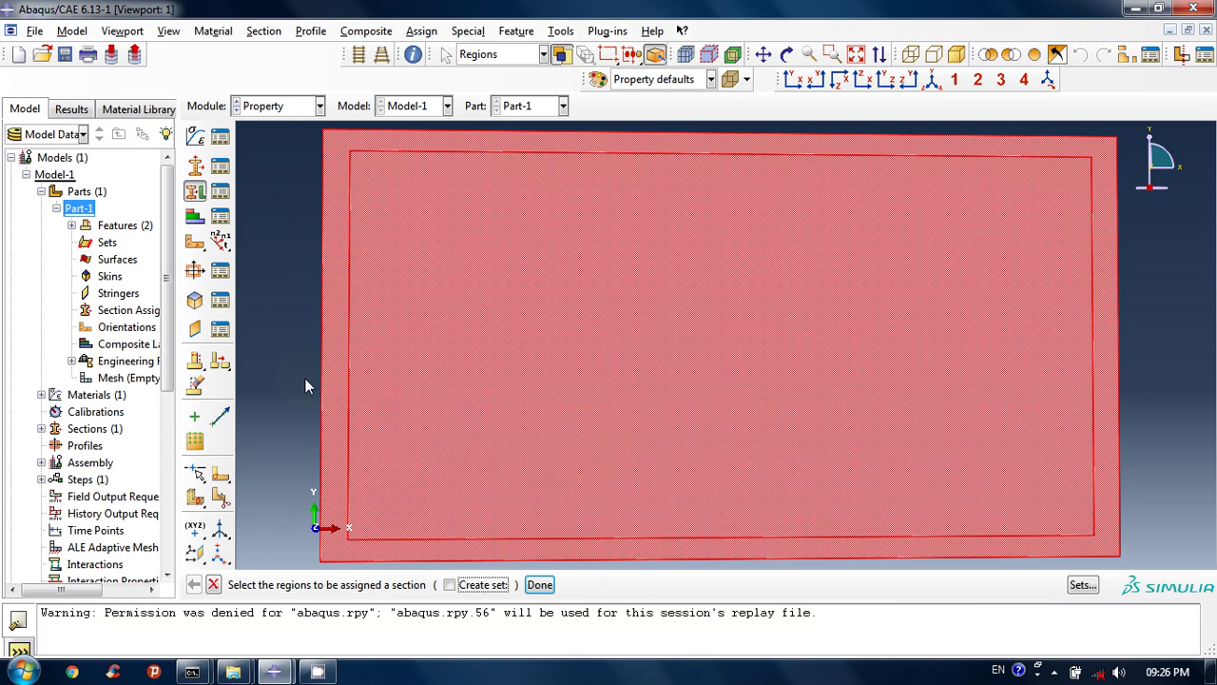
Assign Section-1 to the selected faces, with thickness from section and middle surface offset
click(541, 584)
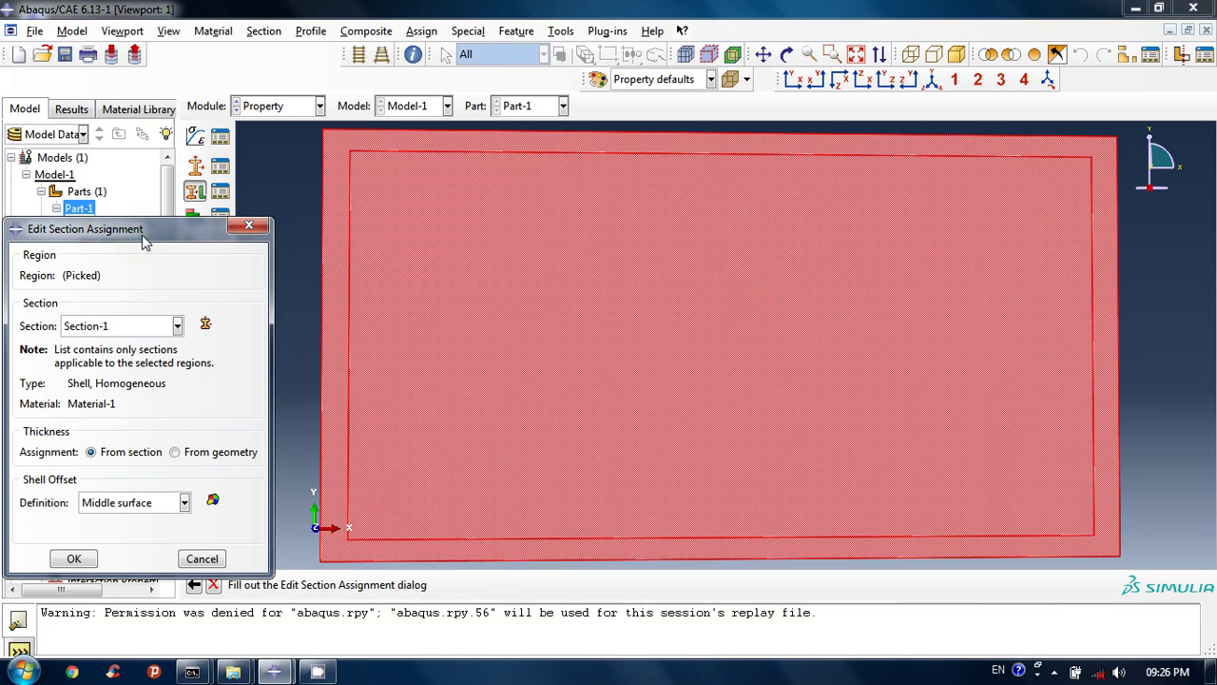
drag(144, 229, 256, 177)
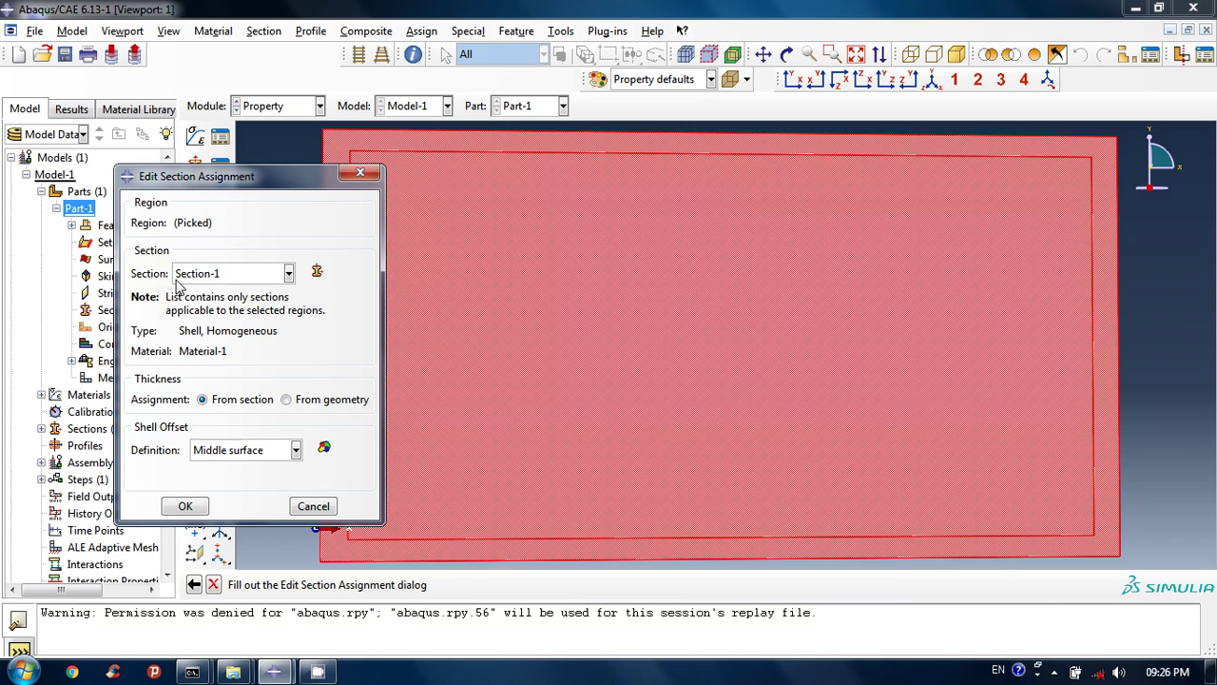
click(289, 274)
click(271, 277)
click(176, 507)
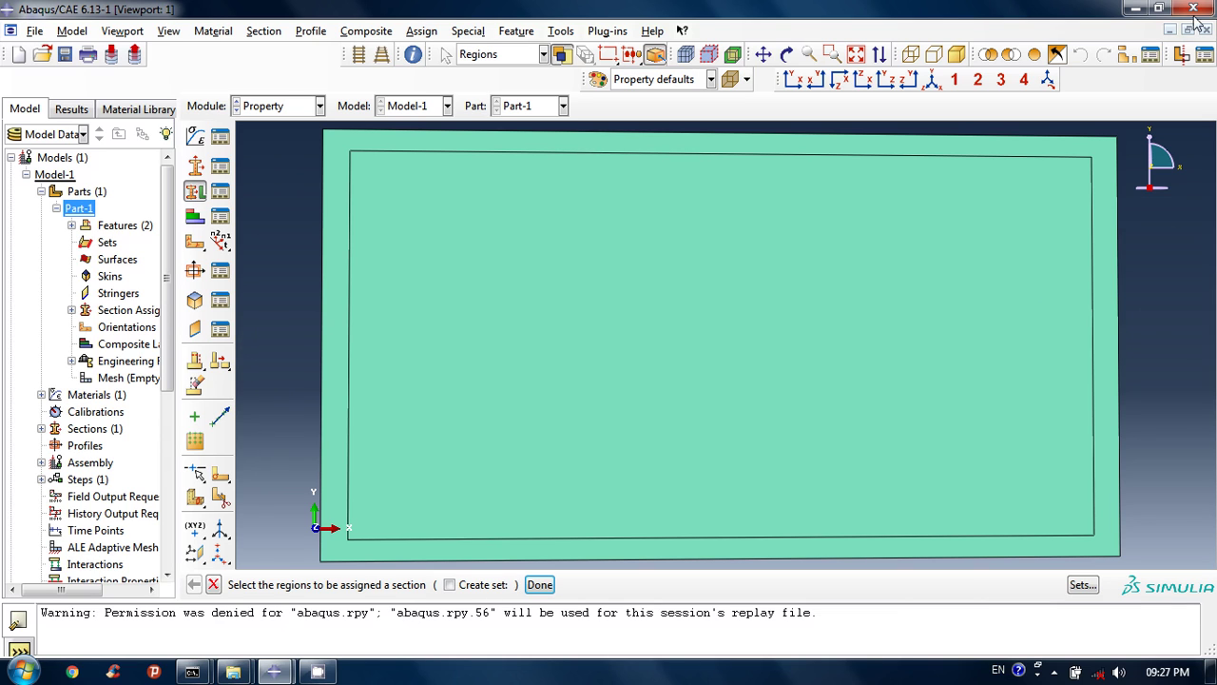
right_click(318, 673)
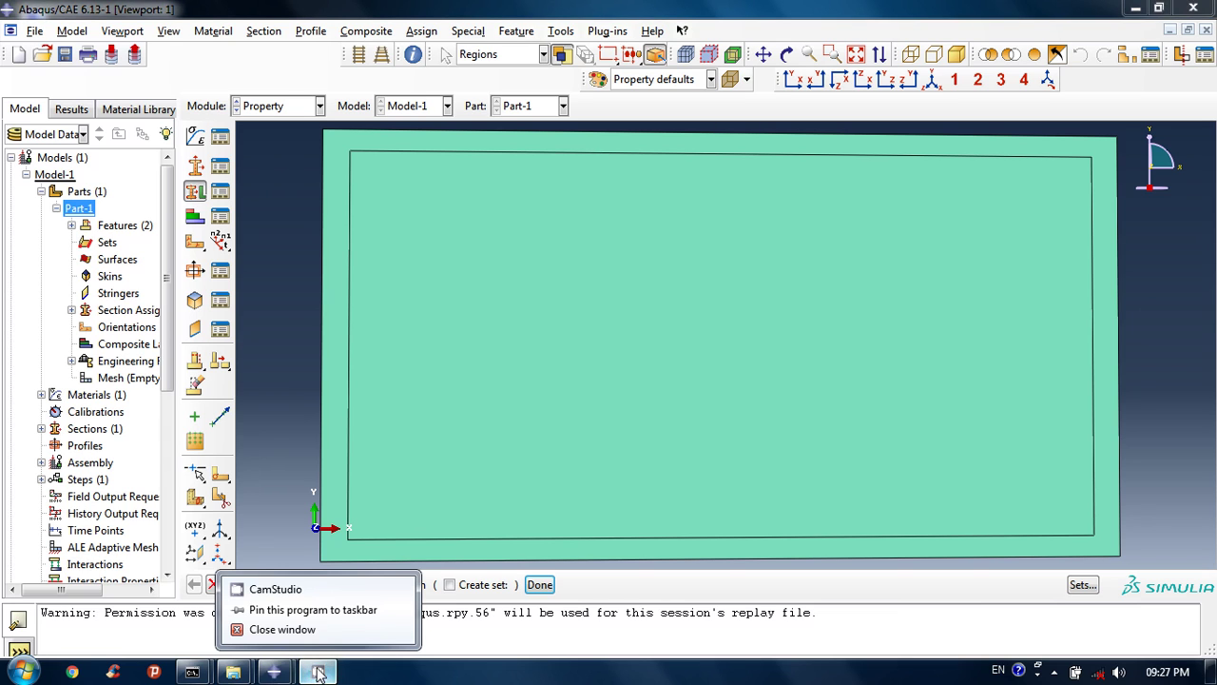
click(286, 591)
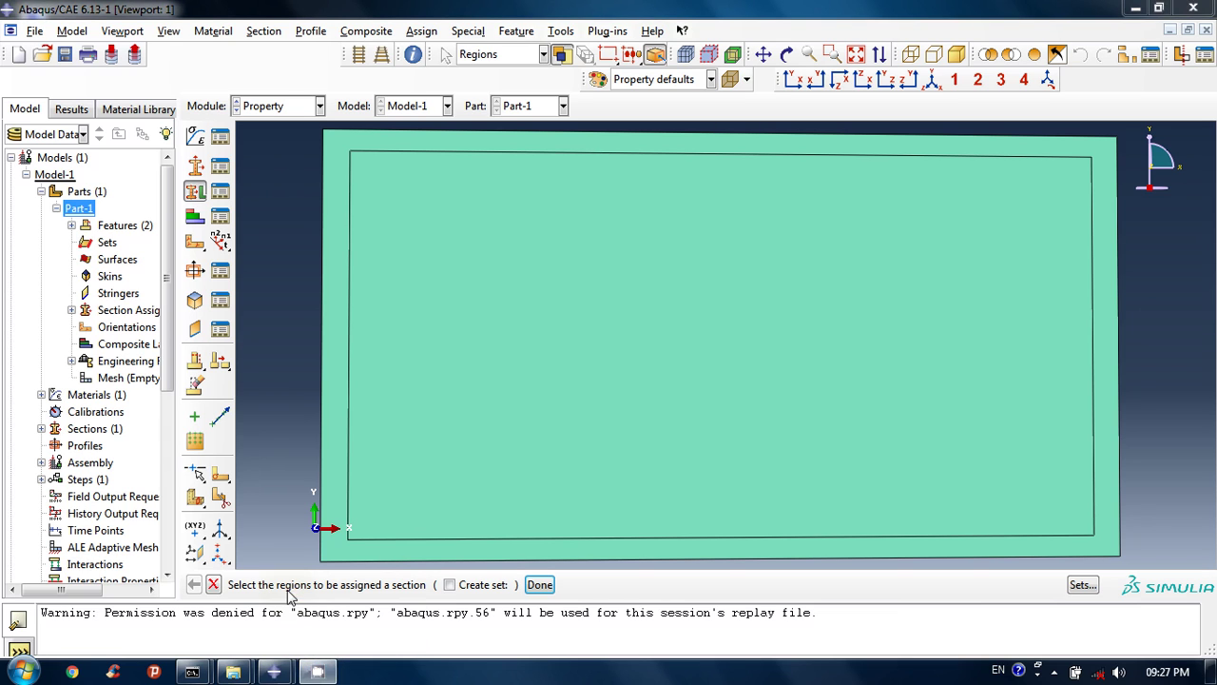
click(1053, 671)
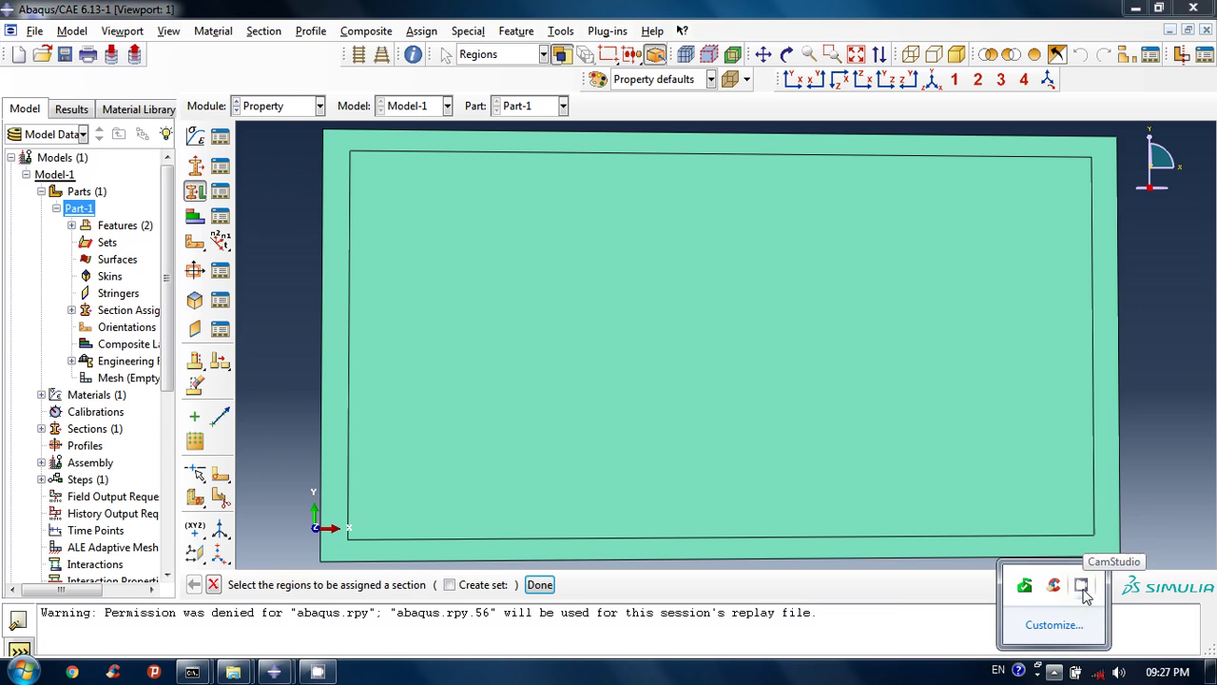